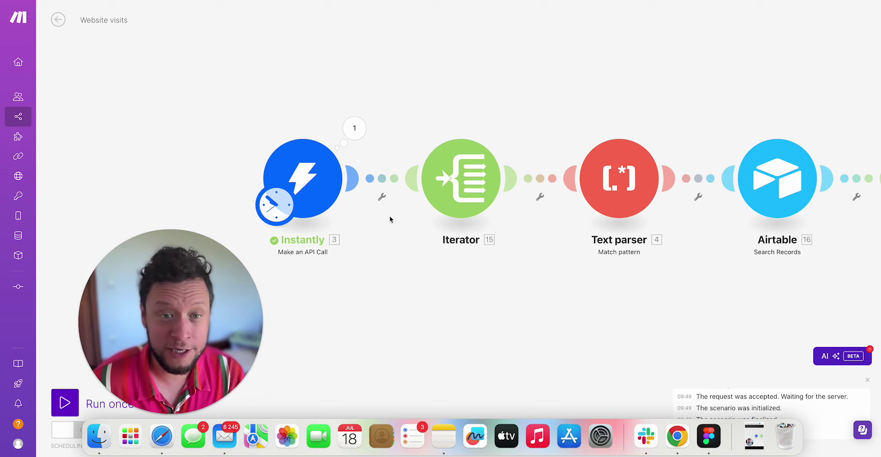
Open the Instantly output bundle and examine the business email, its domain and number_of_visits.
{"action": "left_click", "coordinate": [354, 127]}
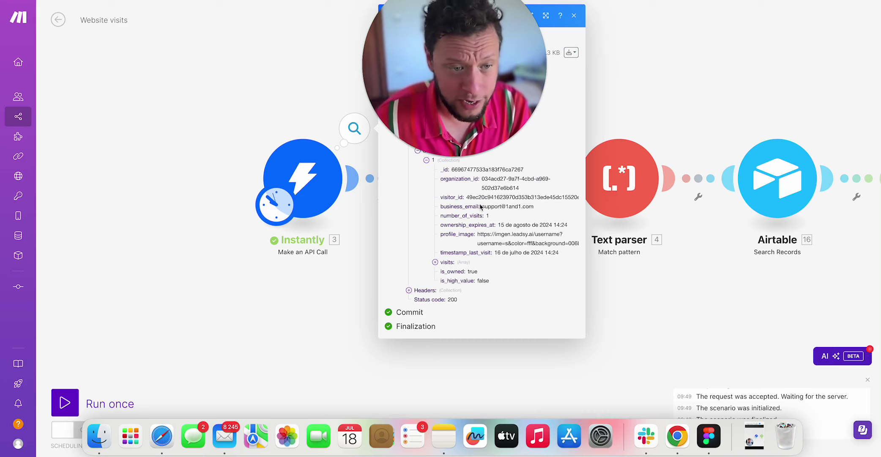
{"action": "left_click_drag", "start_coordinate": [482, 178], "coordinate": [550, 188]}
{"action": "left_click_drag", "start_coordinate": [482, 206], "coordinate": [542, 207]}
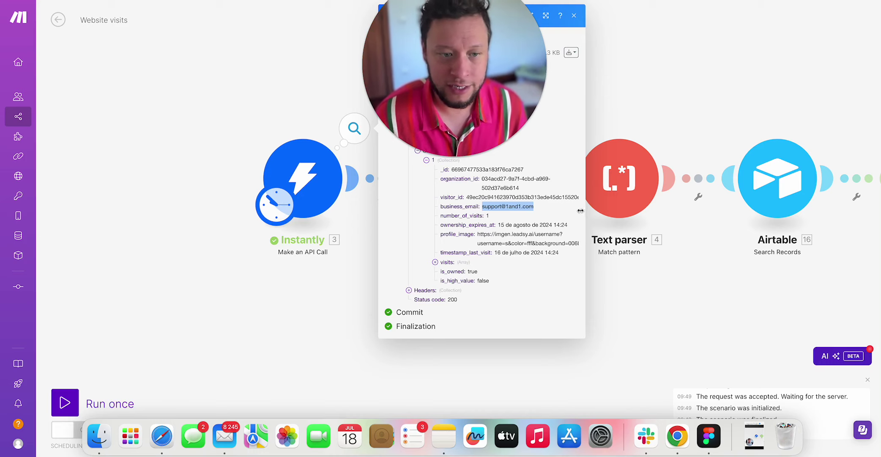
{"action": "left_click_drag", "start_coordinate": [506, 206], "coordinate": [541, 210]}
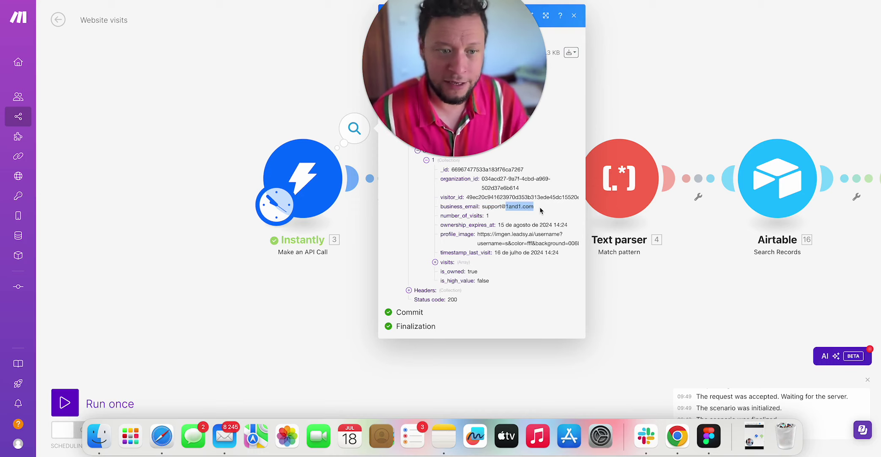
{"action": "left_click_drag", "start_coordinate": [483, 206], "coordinate": [499, 207]}
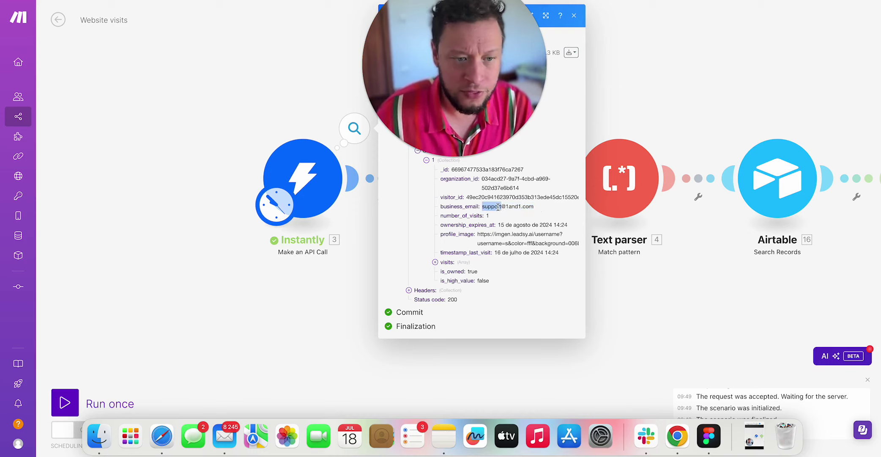
{"action": "double_click", "coordinate": [499, 206]}
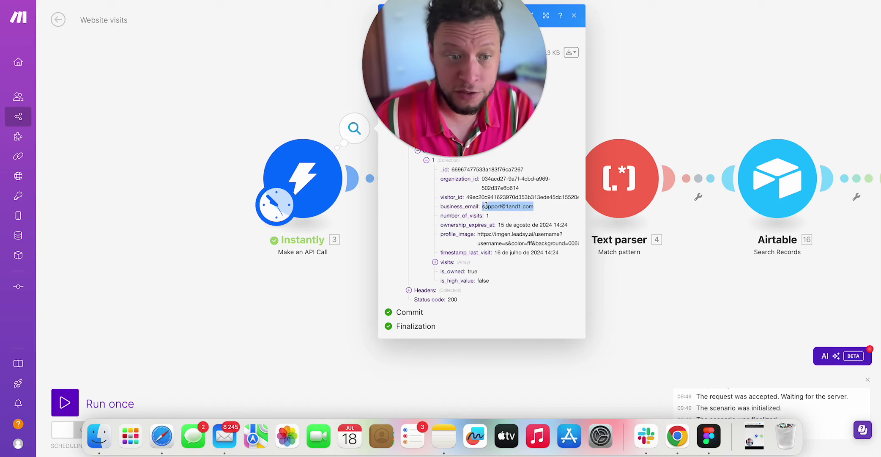
{"action": "double_click", "coordinate": [486, 206]}
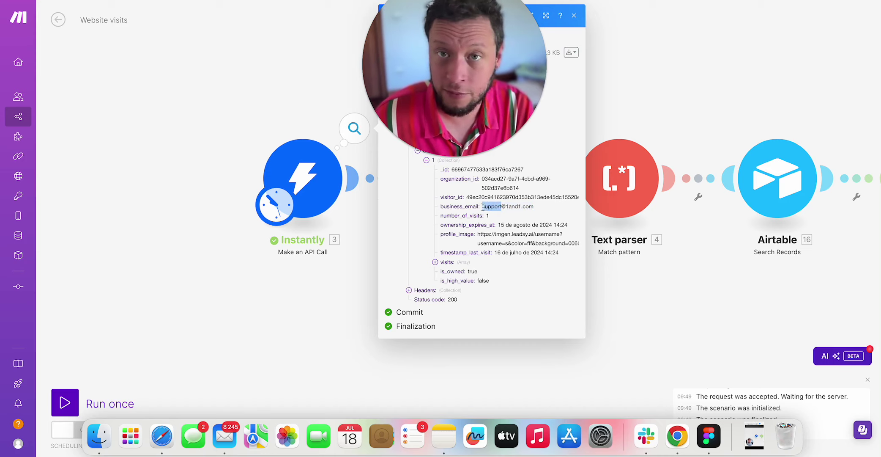
{"action": "double_click", "coordinate": [507, 206]}
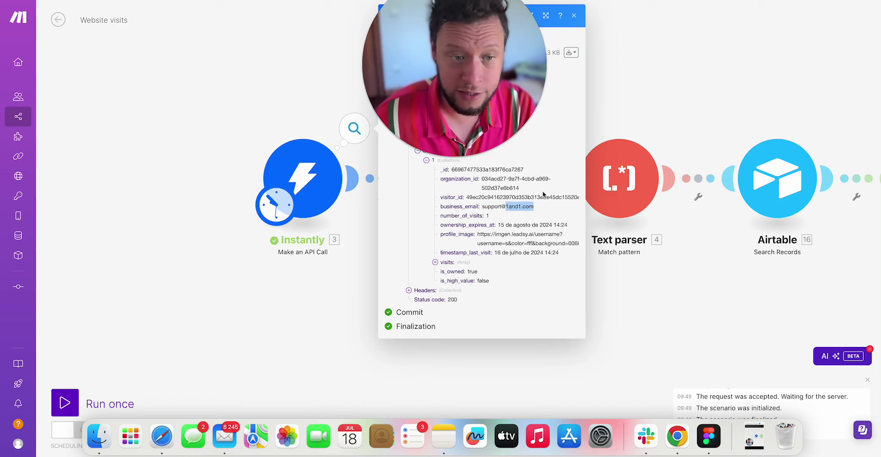
{"action": "double_click", "coordinate": [487, 215]}
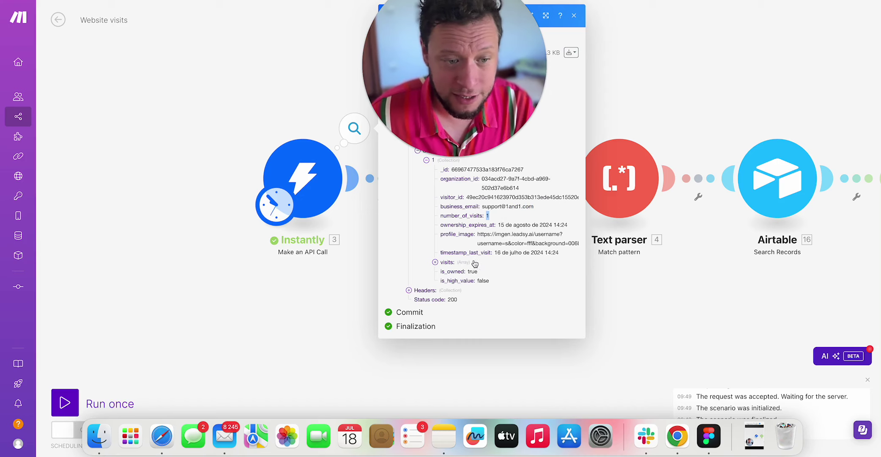
Expand the visits list to reveal the visited page URL on upfish.live-website.com.
{"action": "left_click", "coordinate": [449, 263]}
{"action": "left_click", "coordinate": [462, 273]}
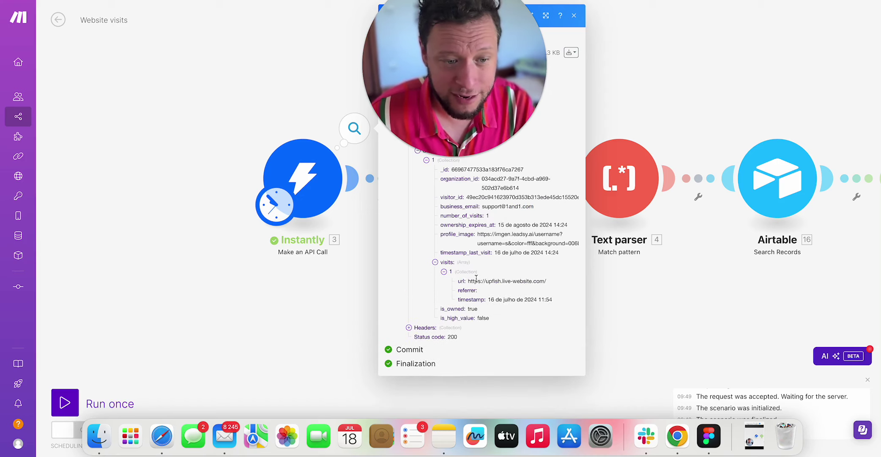
{"action": "left_click_drag", "start_coordinate": [468, 281], "coordinate": [574, 281]}
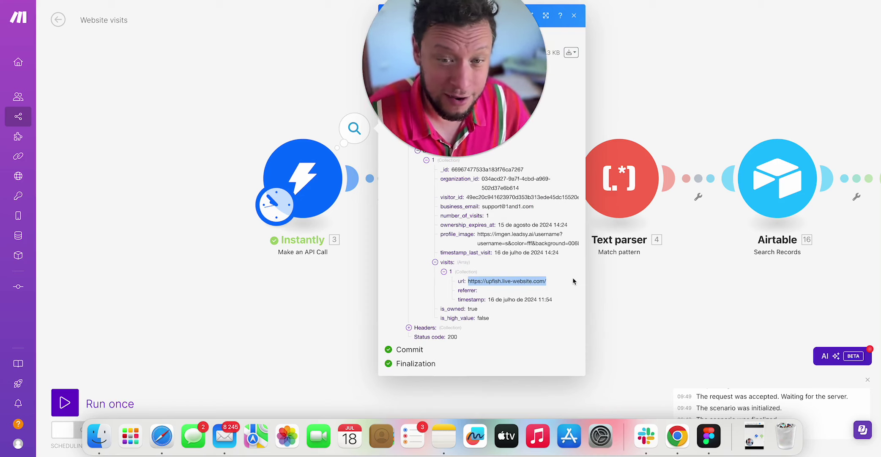
{"action": "double_click", "coordinate": [562, 281]}
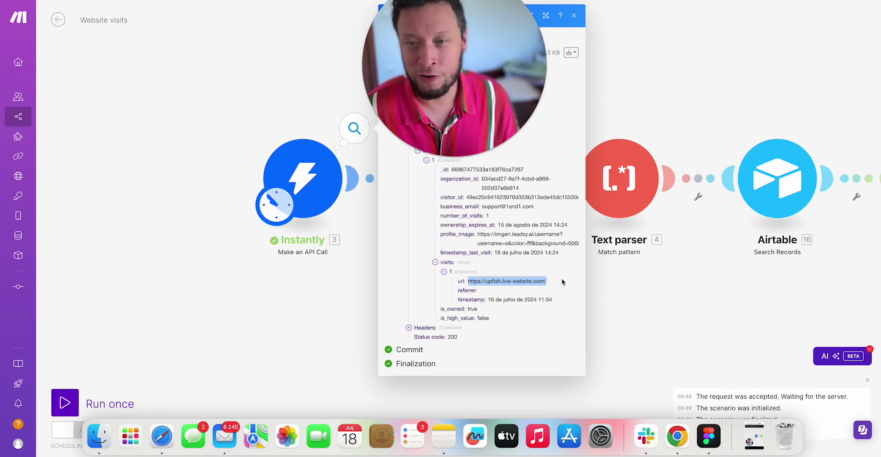
{"action": "double_click", "coordinate": [541, 283]}
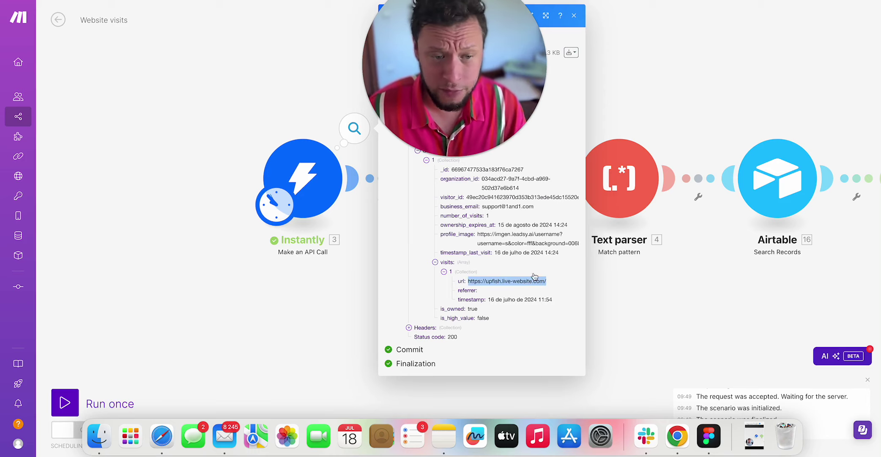
{"action": "double_click", "coordinate": [506, 206]}
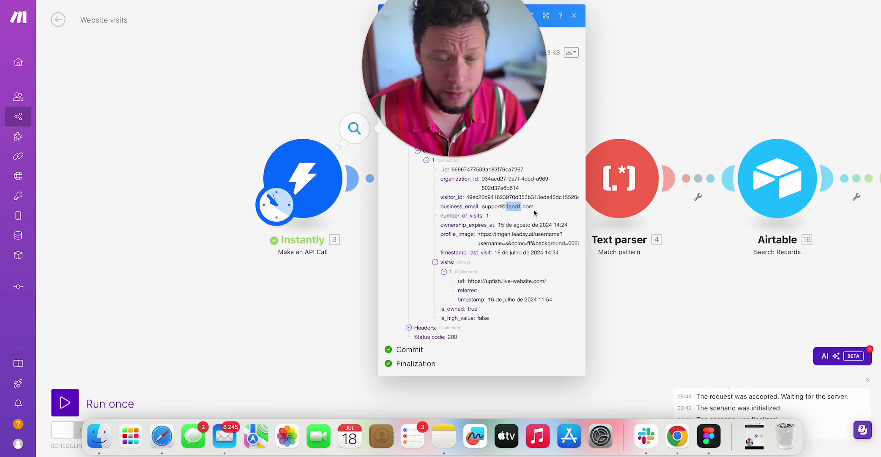
{"action": "left_click", "coordinate": [513, 207]}
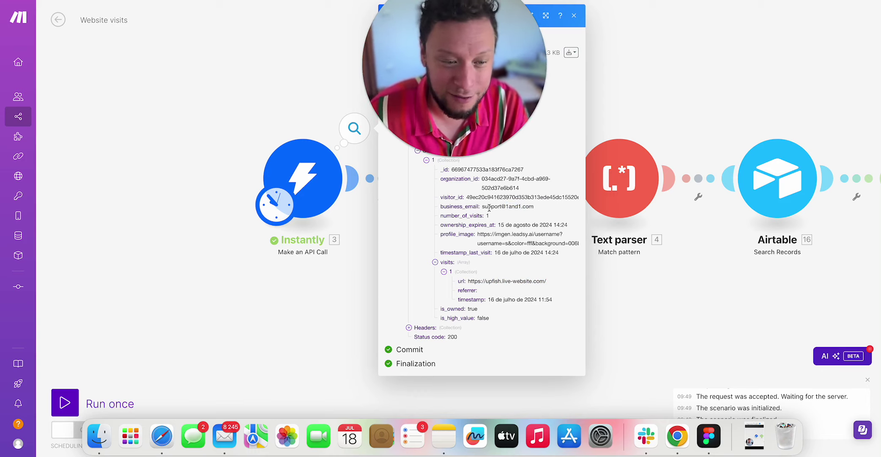
{"action": "left_click_drag", "start_coordinate": [488, 206], "coordinate": [492, 216]}
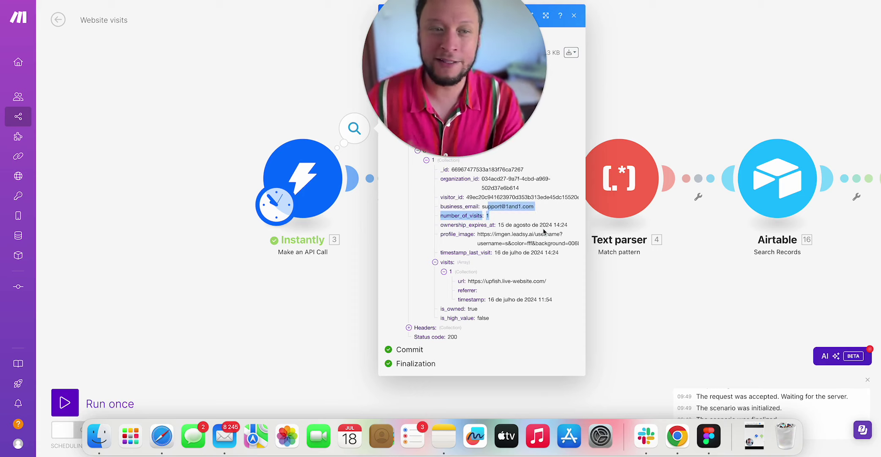
{"action": "left_click", "coordinate": [502, 210]}
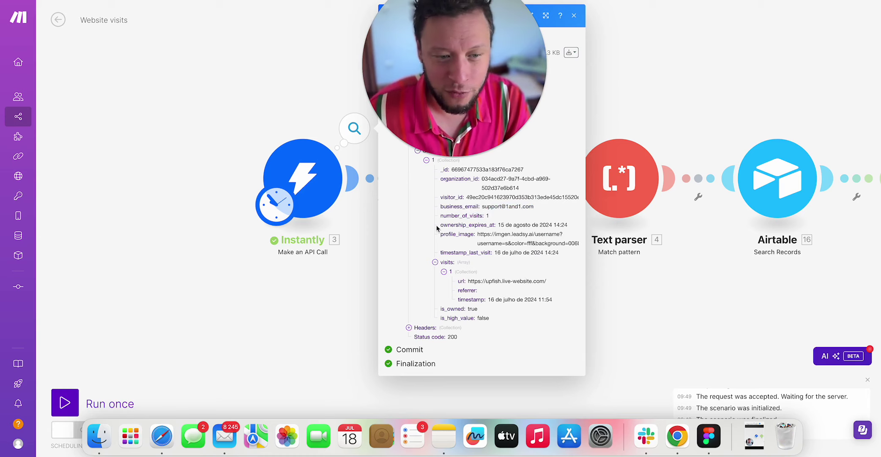
Close the output inspector and glance over the Iterator's settings.
{"action": "left_click", "coordinate": [328, 309]}
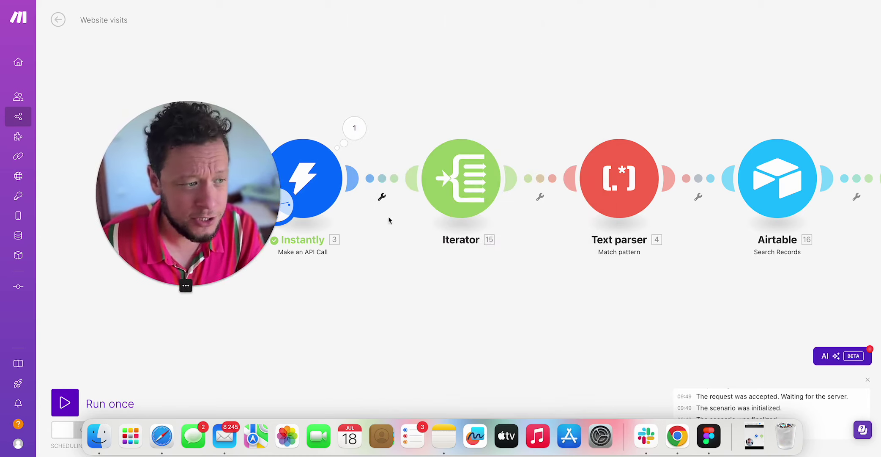
{"action": "left_click", "coordinate": [453, 197]}
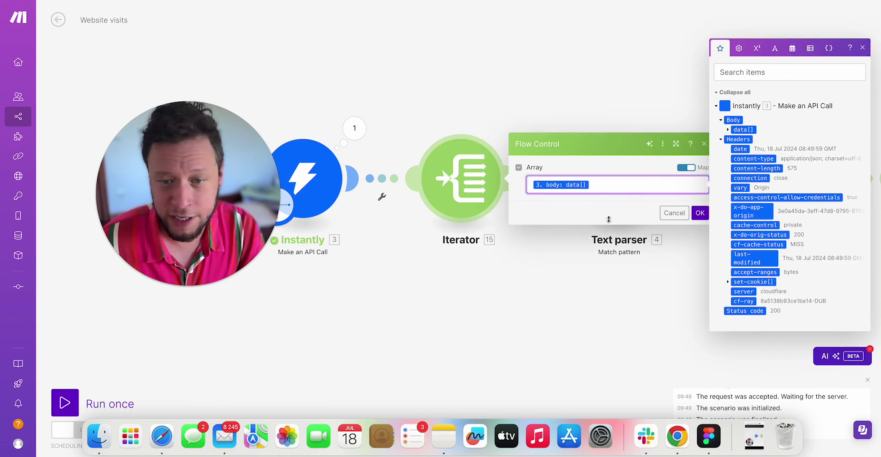
{"action": "left_click", "coordinate": [542, 317]}
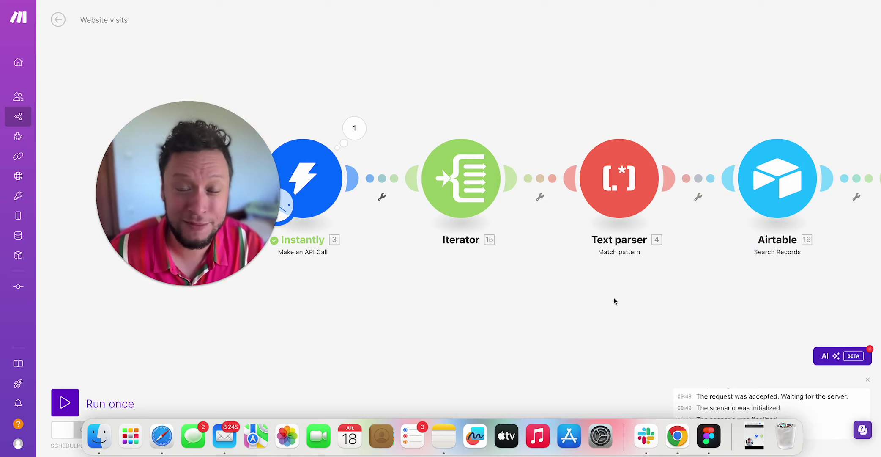
Review the Text parser's regex pattern, then move the canvas toward the Router.
{"action": "left_click_drag", "start_coordinate": [604, 310], "coordinate": [455, 316]}
{"action": "left_click", "coordinate": [471, 201]}
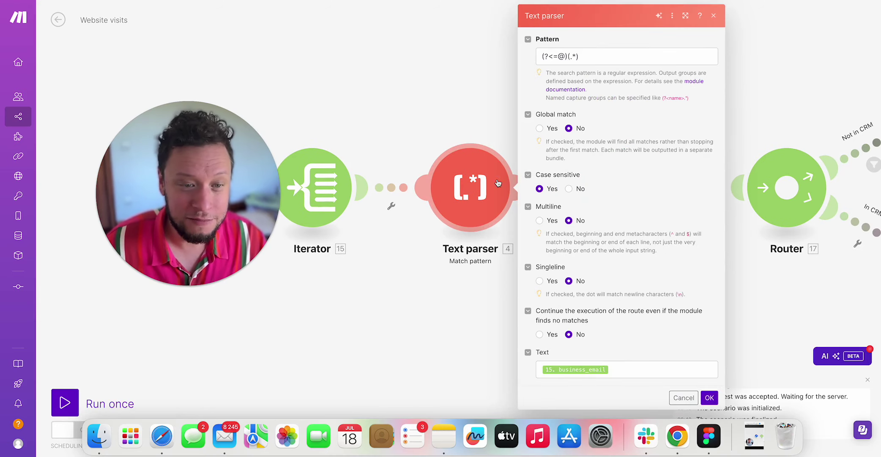
{"action": "triple_click", "coordinate": [583, 60]}
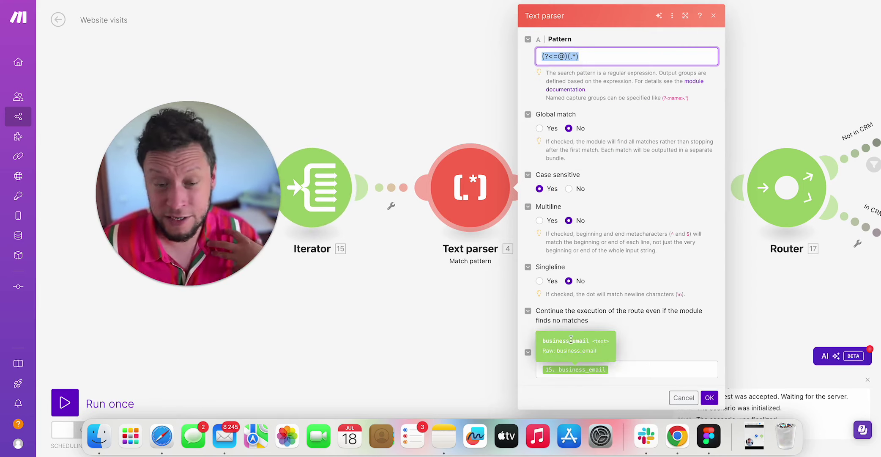
{"action": "left_click", "coordinate": [480, 305]}
{"action": "scroll", "coordinate": [517, 301], "scroll_direction": "right", "scroll_amount": 5}
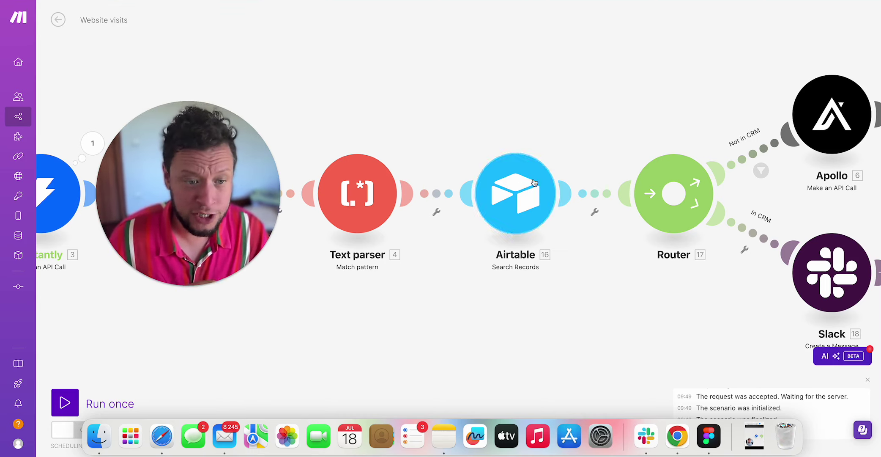
{"action": "left_click", "coordinate": [520, 200]}
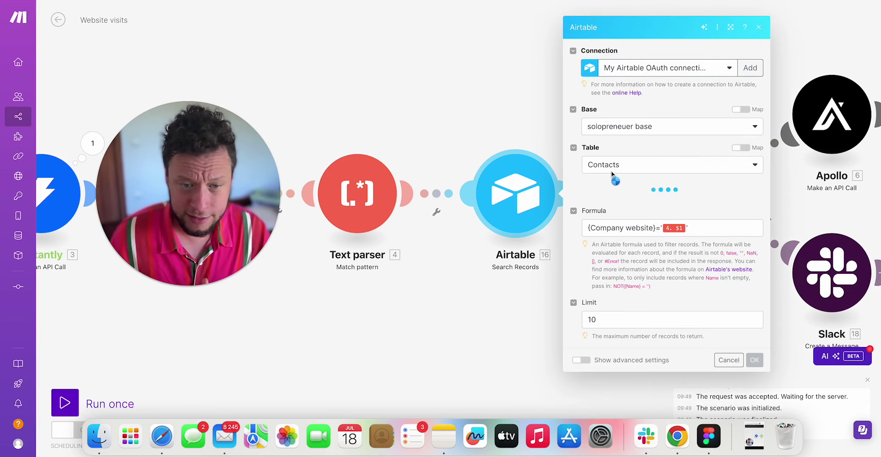
{"action": "scroll", "coordinate": [602, 306], "scroll_direction": "down", "scroll_amount": 2}
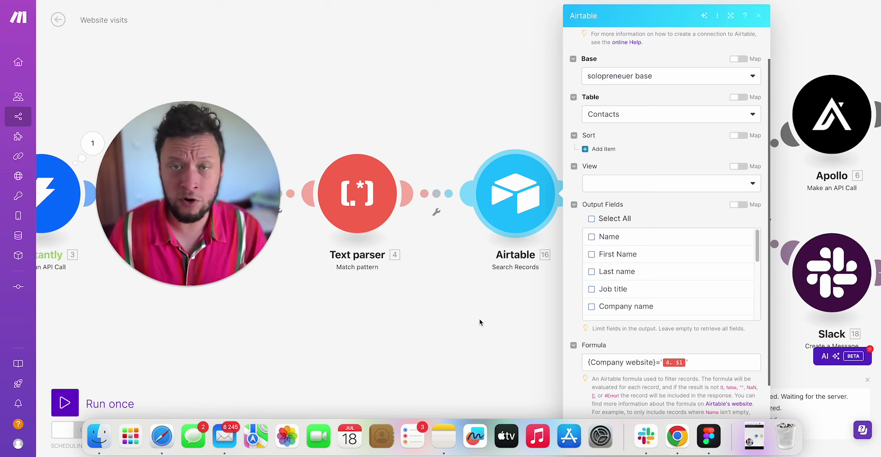
{"action": "left_click", "coordinate": [480, 303]}
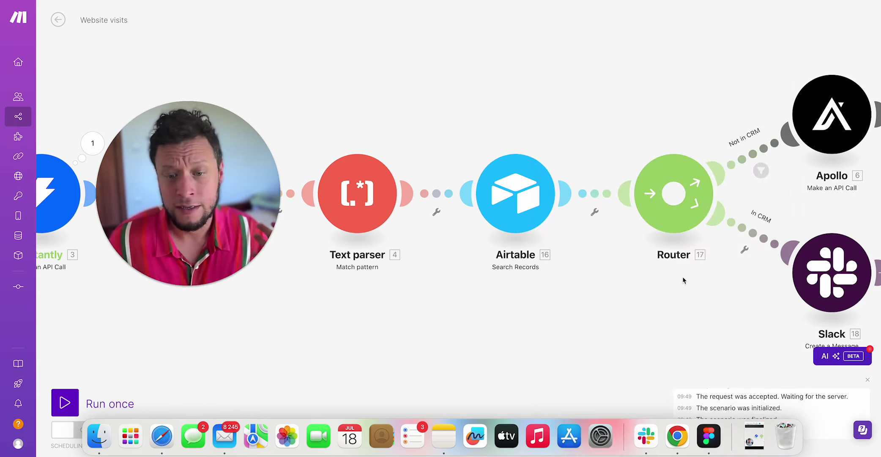
{"action": "left_click_drag", "start_coordinate": [693, 281], "coordinate": [567, 251]}
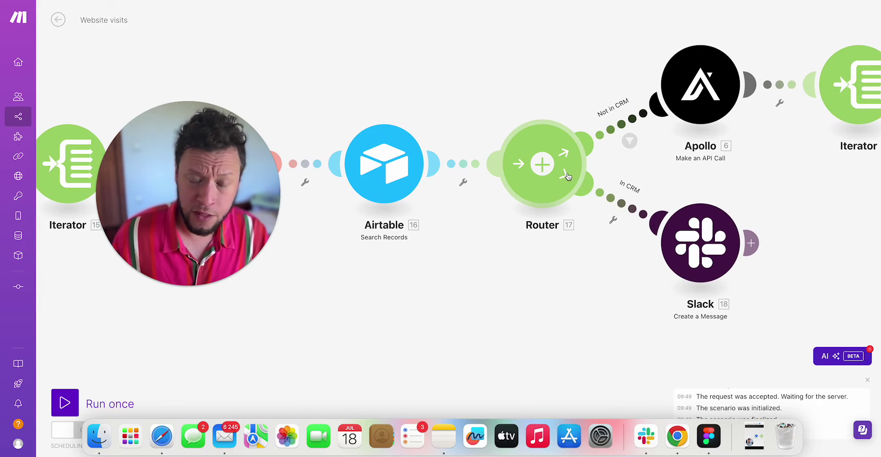
{"action": "left_click", "coordinate": [613, 219]}
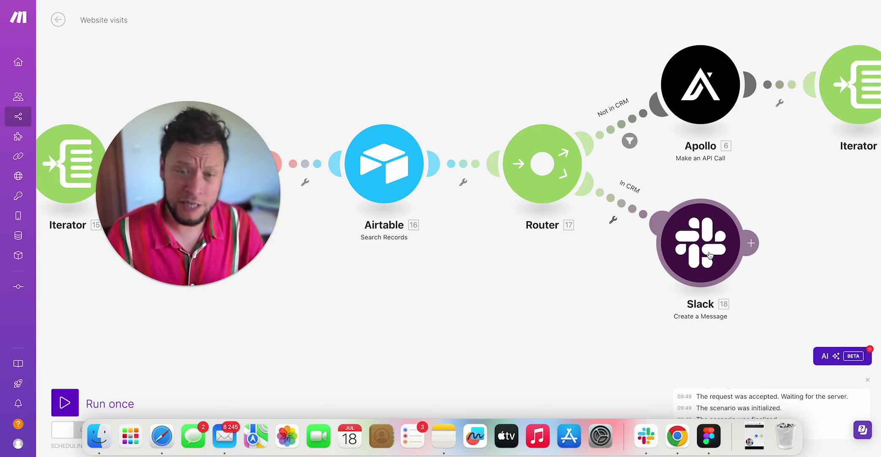
{"action": "left_click", "coordinate": [692, 222]}
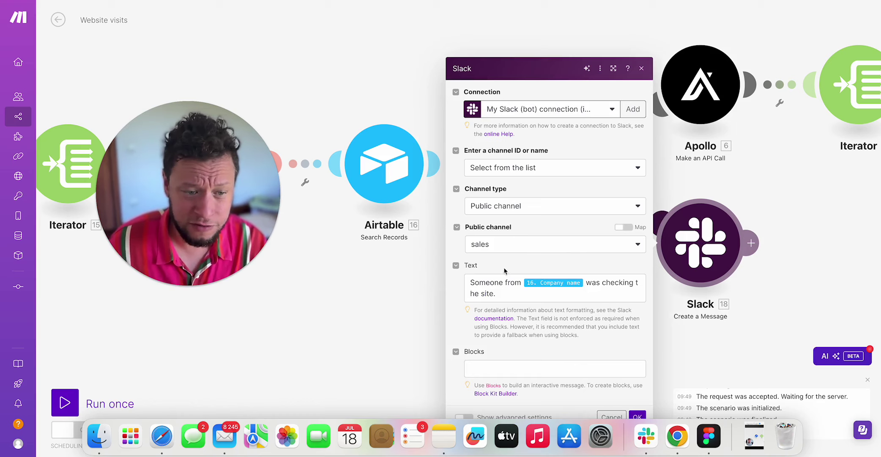
{"action": "left_click", "coordinate": [405, 297]}
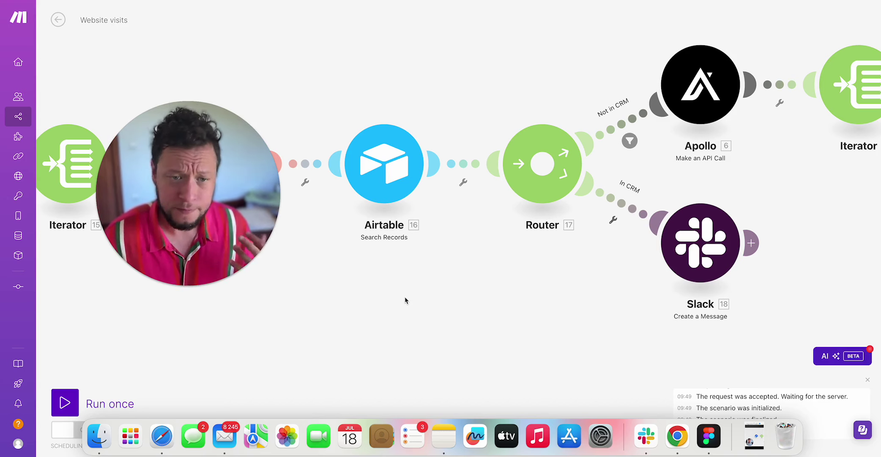
{"action": "scroll", "coordinate": [486, 270], "scroll_direction": "right", "scroll_amount": 3}
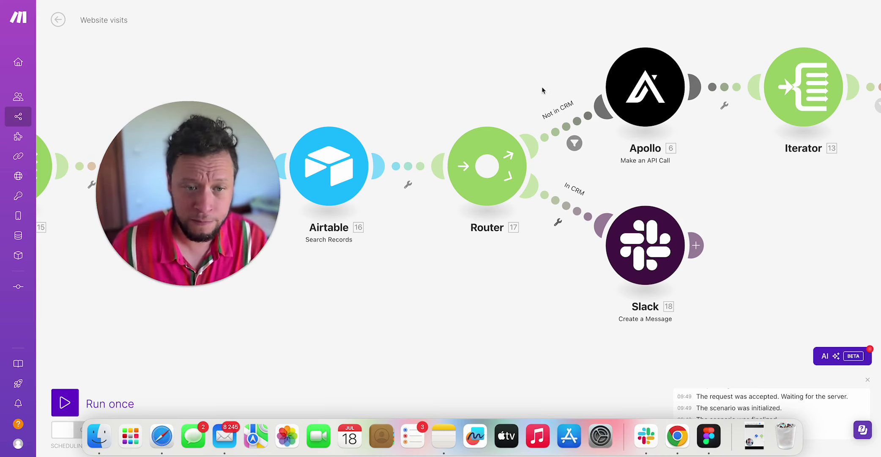
Check the Not in CRM route's filter and bring Apollo and Findymail into view.
{"action": "left_click", "coordinate": [569, 125]}
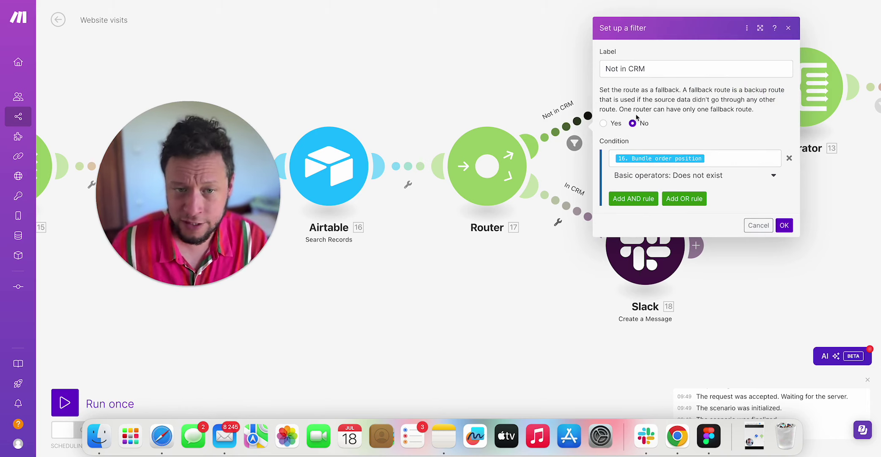
{"action": "left_click", "coordinate": [415, 101]}
{"action": "left_click_drag", "start_coordinate": [569, 55], "coordinate": [466, 79]}
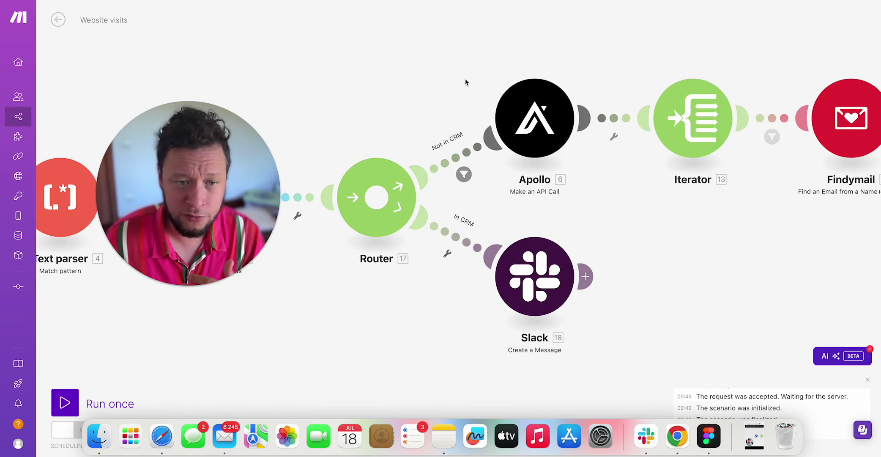
Review Apollo's Body: owner, founder, c_suite seniorities and master_marketing, master_sales departments.
{"action": "left_click", "coordinate": [531, 118]}
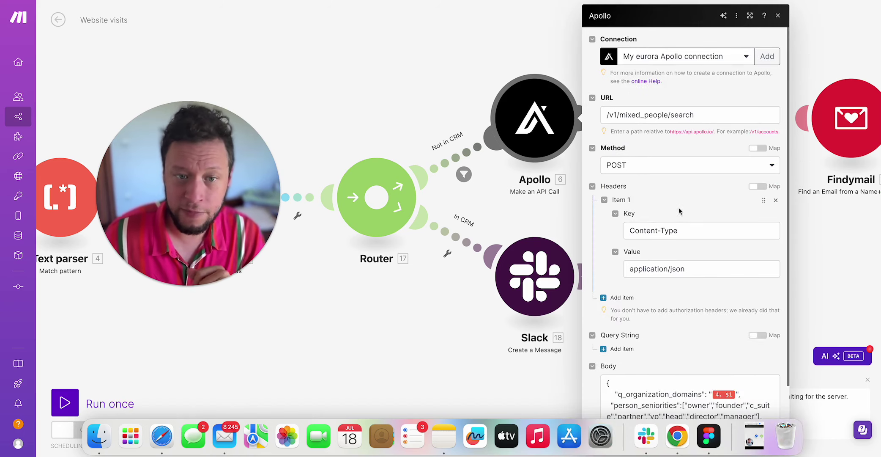
{"action": "scroll", "coordinate": [668, 180], "scroll_direction": "down", "scroll_amount": 2}
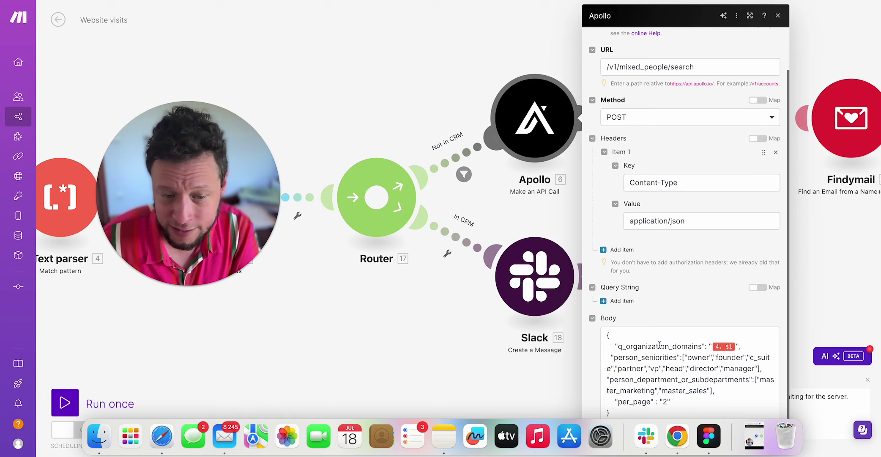
{"action": "double_click", "coordinate": [693, 356]}
{"action": "double_click", "coordinate": [730, 357]}
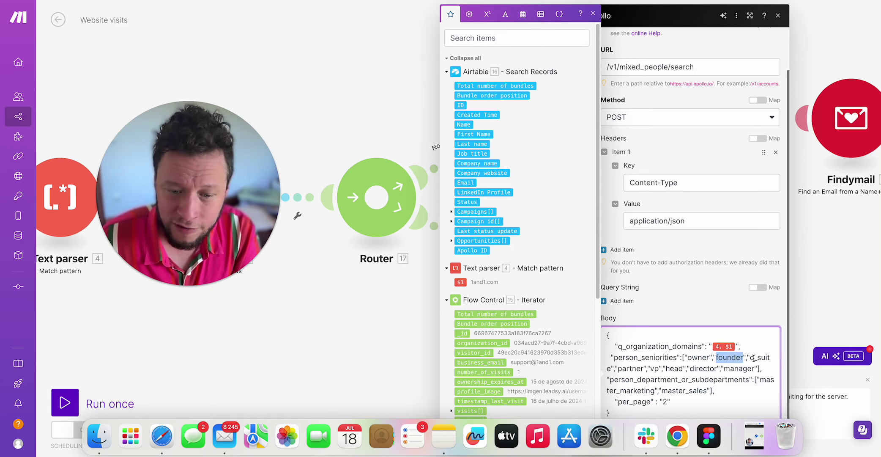
{"action": "double_click", "coordinate": [753, 357]}
{"action": "left_click", "coordinate": [641, 368]}
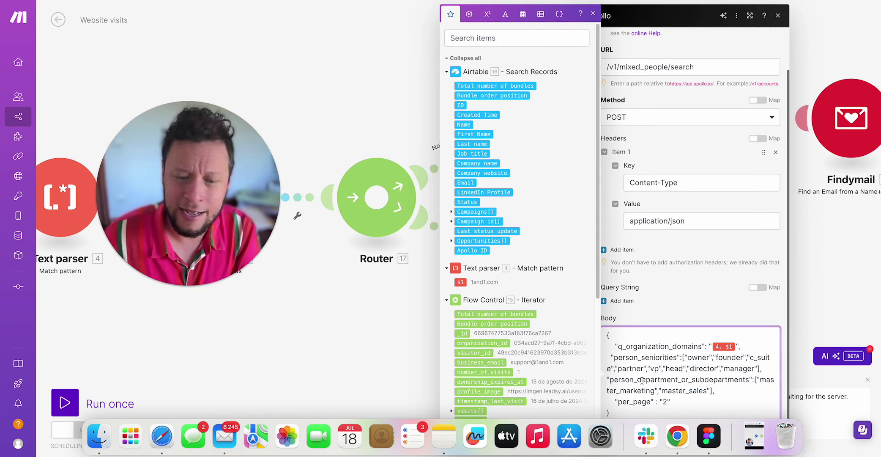
{"action": "left_click_drag", "start_coordinate": [640, 379], "coordinate": [727, 380]}
{"action": "double_click", "coordinate": [625, 389]}
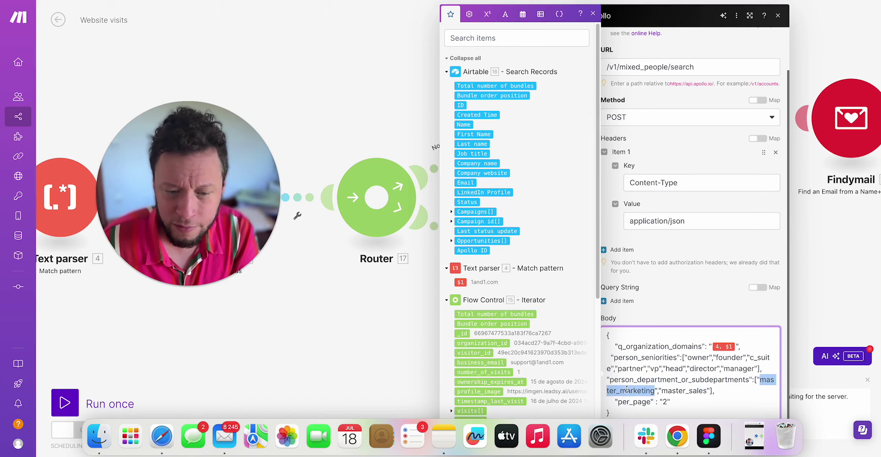
{"action": "double_click", "coordinate": [685, 390]}
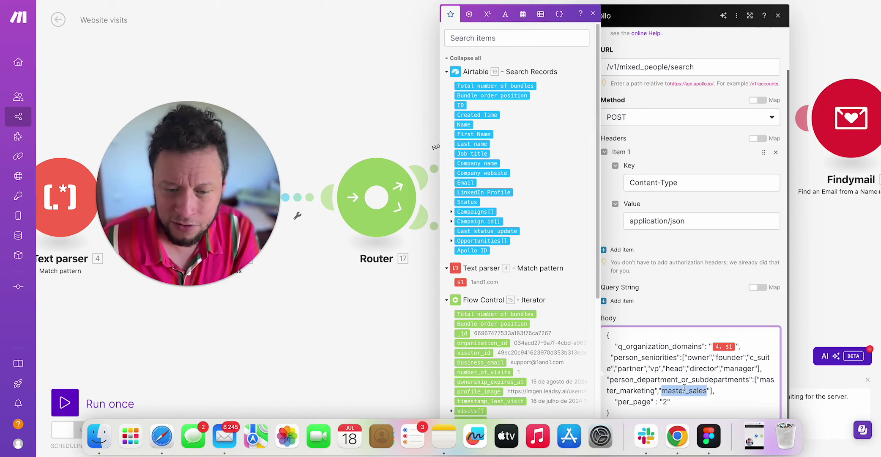
{"action": "left_click", "coordinate": [365, 285]}
Run only the Apollo module with microsoft.com as the test domain.
{"action": "right_click", "coordinate": [540, 122]}
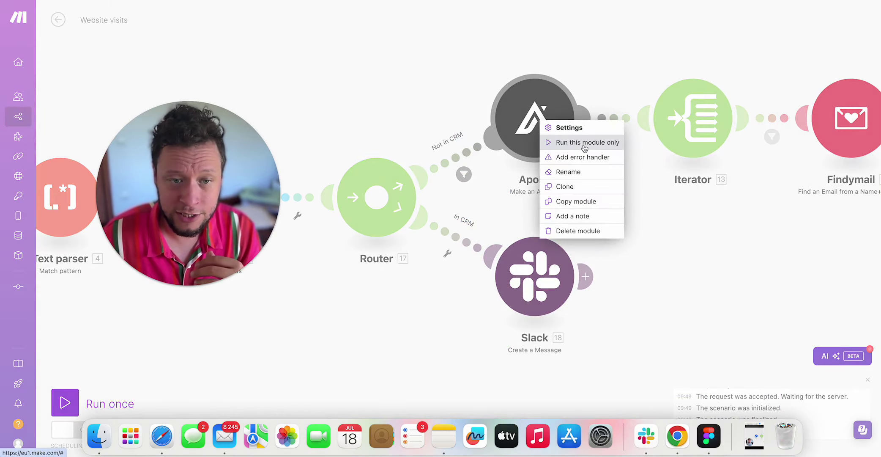
{"action": "left_click", "coordinate": [584, 143]}
{"action": "left_click", "coordinate": [647, 198]}
{"action": "type", "text": "microsoft.c"}
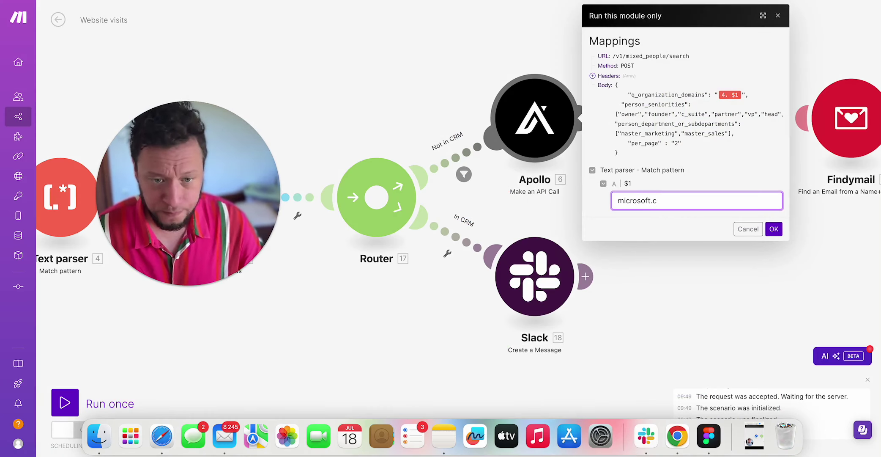
{"action": "type", "text": "om"}
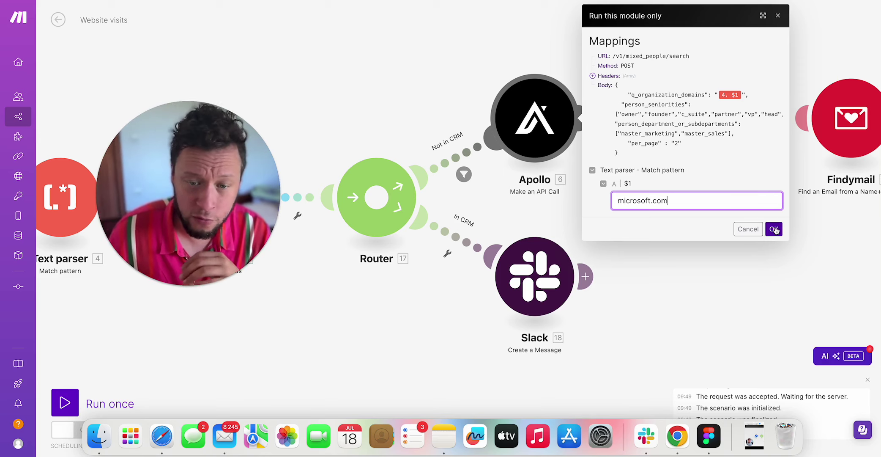
{"action": "left_click", "coordinate": [774, 230]}
{"action": "scroll", "coordinate": [595, 211], "scroll_direction": "down", "scroll_amount": 3}
{"action": "scroll", "coordinate": [461, 225], "scroll_direction": "up", "scroll_amount": 2}
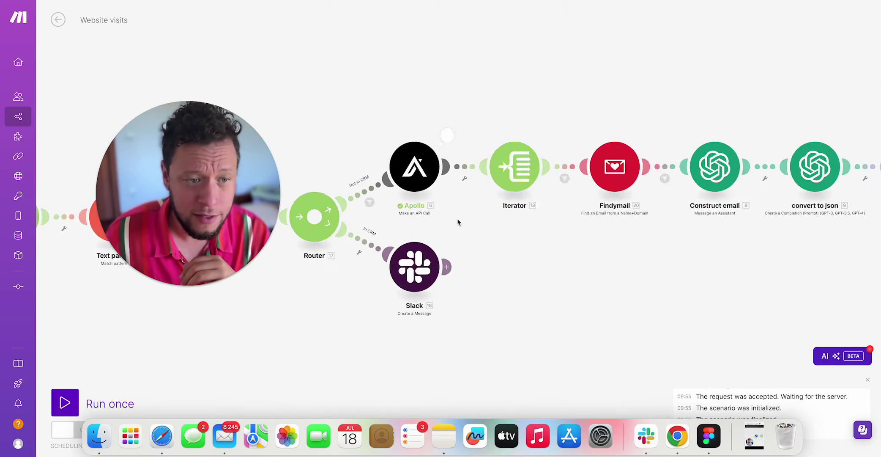
{"action": "scroll", "coordinate": [456, 219], "scroll_direction": "up", "scroll_amount": 2}
Inspect Apollo's results, expanding Body > people to view both returned people.
{"action": "left_click", "coordinate": [444, 94]}
{"action": "left_click", "coordinate": [522, 217]}
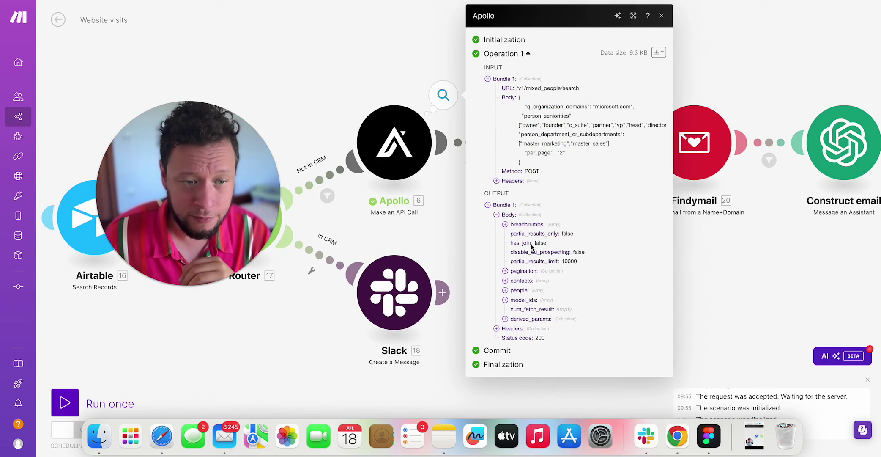
{"action": "left_click", "coordinate": [520, 290]}
{"action": "left_click", "coordinate": [525, 299]}
{"action": "scroll", "coordinate": [574, 326], "scroll_direction": "down", "scroll_amount": 10}
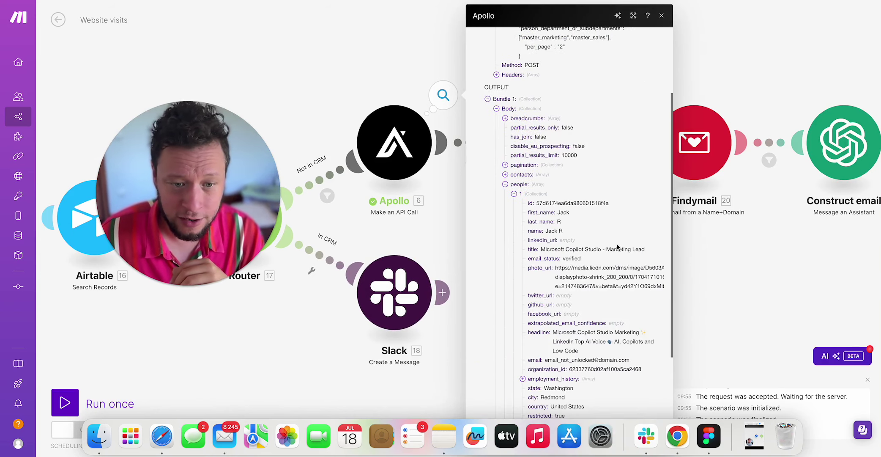
{"action": "left_click", "coordinate": [527, 368]}
{"action": "scroll", "coordinate": [549, 312], "scroll_direction": "down", "scroll_amount": 6}
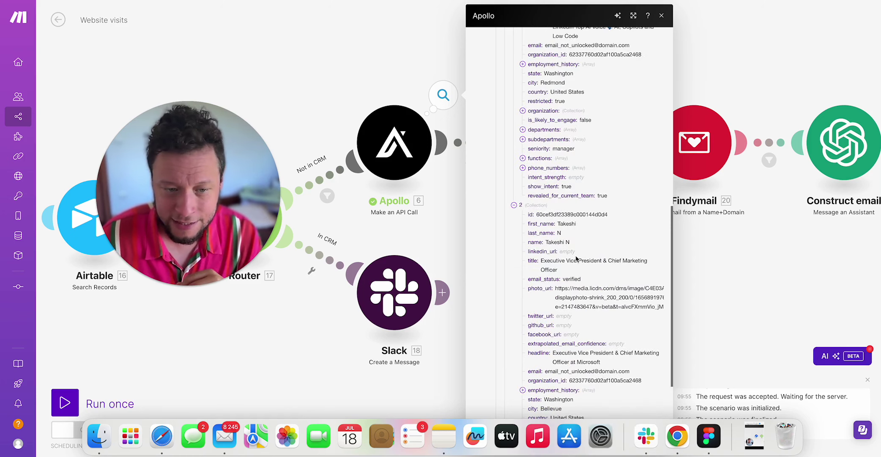
{"action": "left_click", "coordinate": [431, 234]}
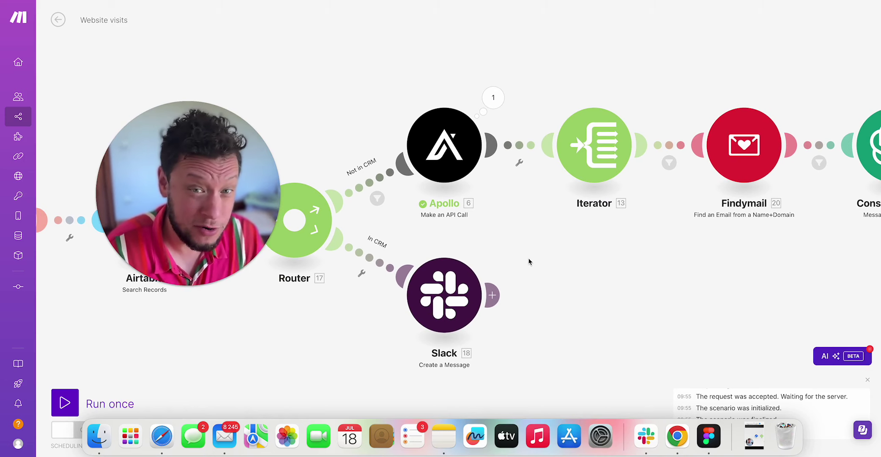
{"action": "left_click", "coordinate": [424, 175]}
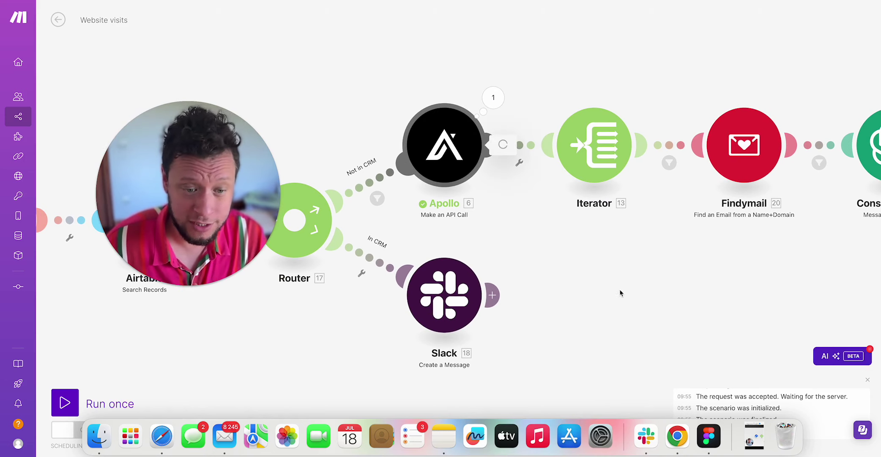
{"action": "left_click_drag", "start_coordinate": [594, 353], "coordinate": [612, 360]}
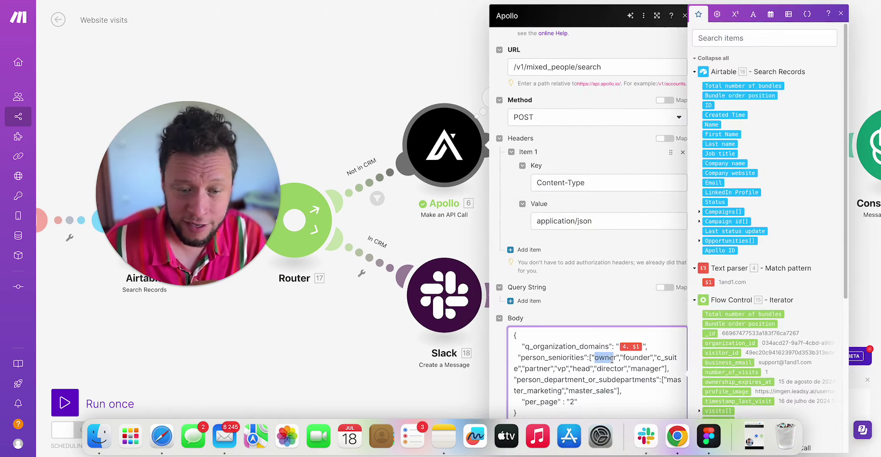
{"action": "double_click", "coordinate": [612, 360]}
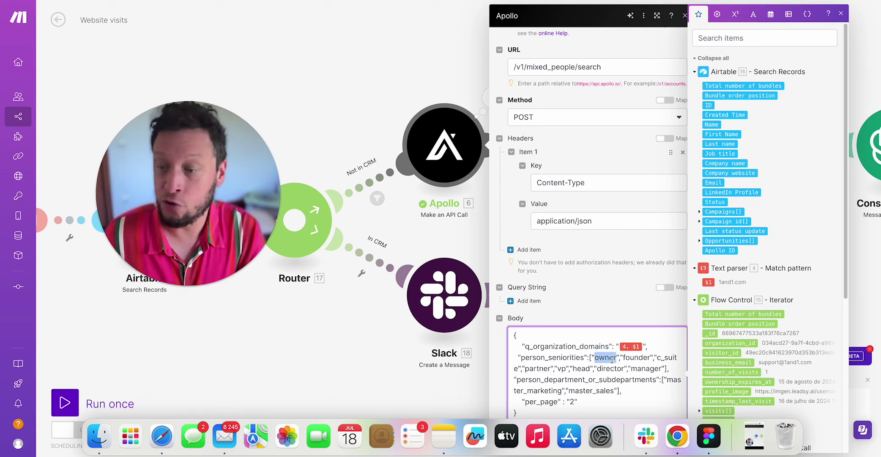
{"action": "double_click", "coordinate": [612, 359]}
{"action": "left_click", "coordinate": [612, 359]}
{"action": "double_click", "coordinate": [627, 357]}
{"action": "double_click", "coordinate": [599, 368]}
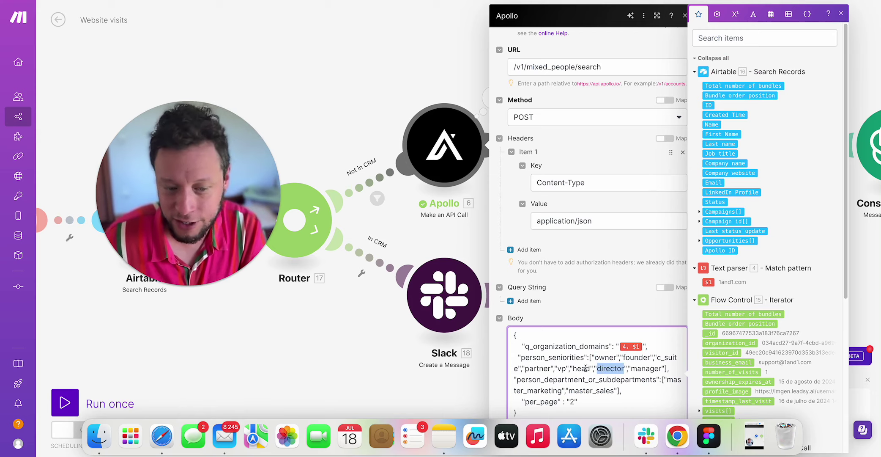
{"action": "triple_click", "coordinate": [587, 368]}
{"action": "double_click", "coordinate": [644, 366]}
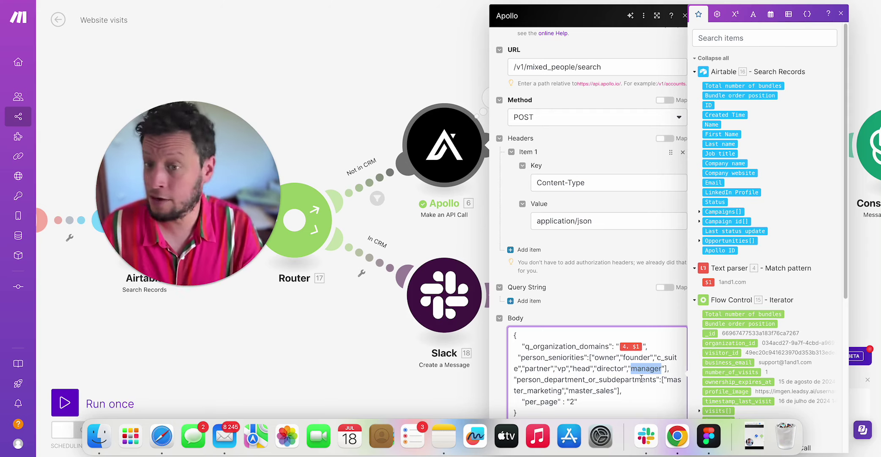
{"action": "left_click", "coordinate": [396, 64]}
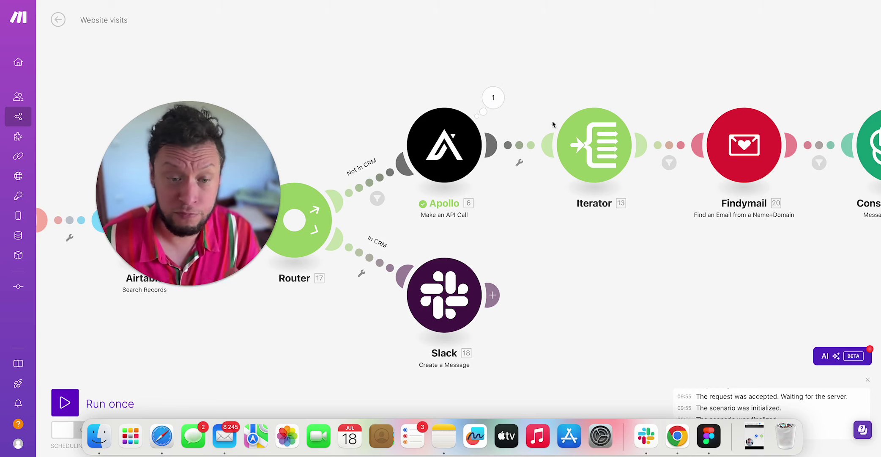
{"action": "left_click", "coordinate": [598, 152]}
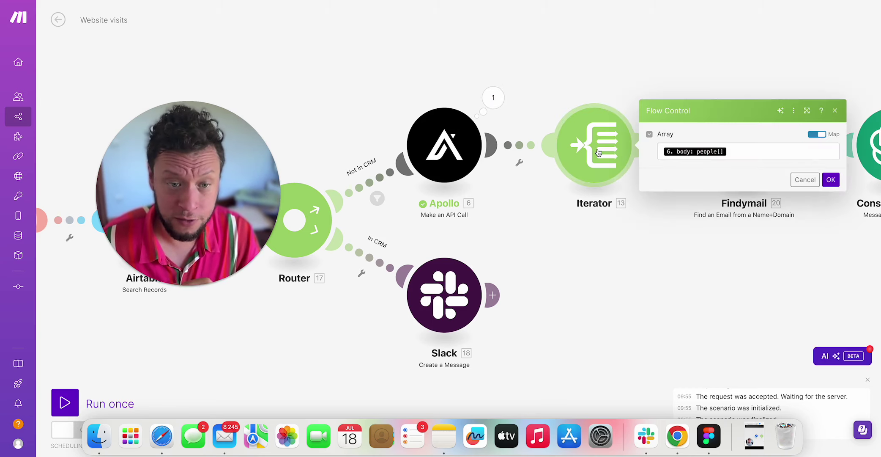
{"action": "left_click", "coordinate": [769, 151]}
{"action": "scroll", "coordinate": [595, 172], "scroll_direction": "down", "scroll_amount": 5}
{"action": "scroll", "coordinate": [594, 169], "scroll_direction": "up", "scroll_amount": 5}
{"action": "left_click", "coordinate": [721, 265]}
{"action": "left_click_drag", "start_coordinate": [721, 265], "coordinate": [588, 249]}
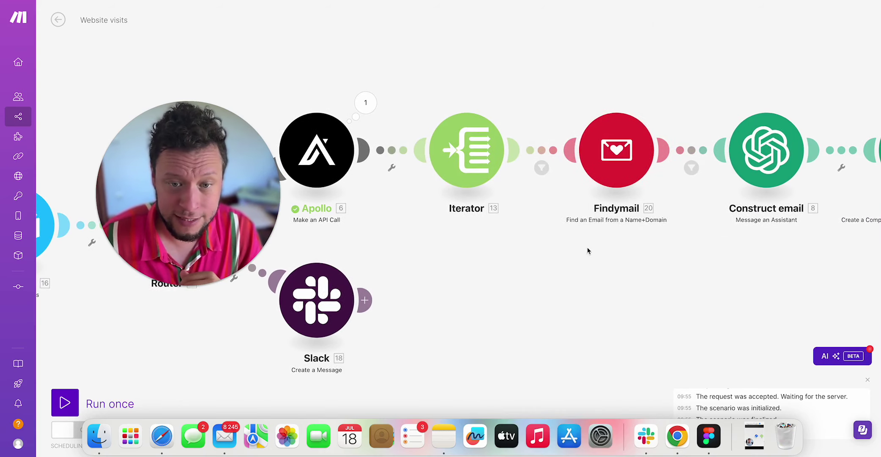
{"action": "left_click", "coordinate": [557, 151]}
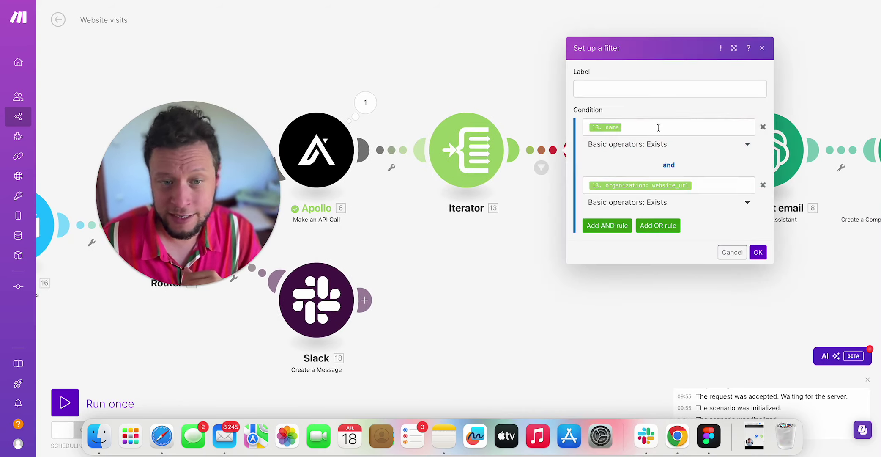
{"action": "left_click_drag", "start_coordinate": [604, 267], "coordinate": [523, 274]}
{"action": "left_click", "coordinate": [559, 164]}
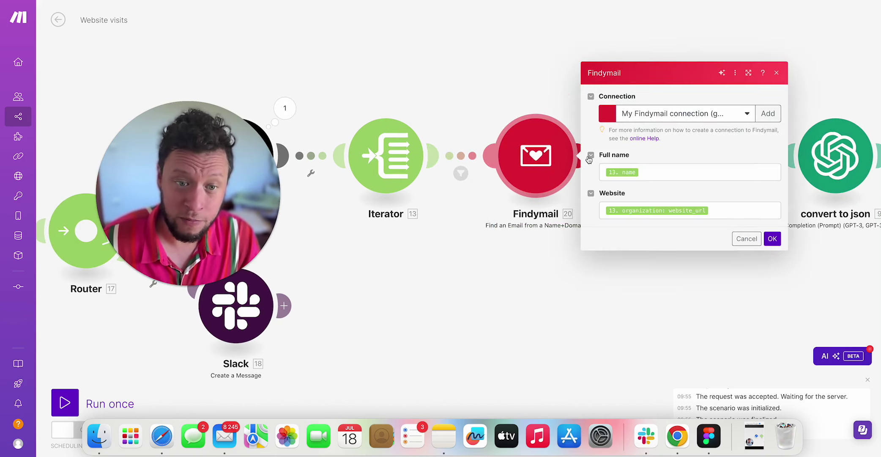
{"action": "left_click", "coordinate": [662, 171]}
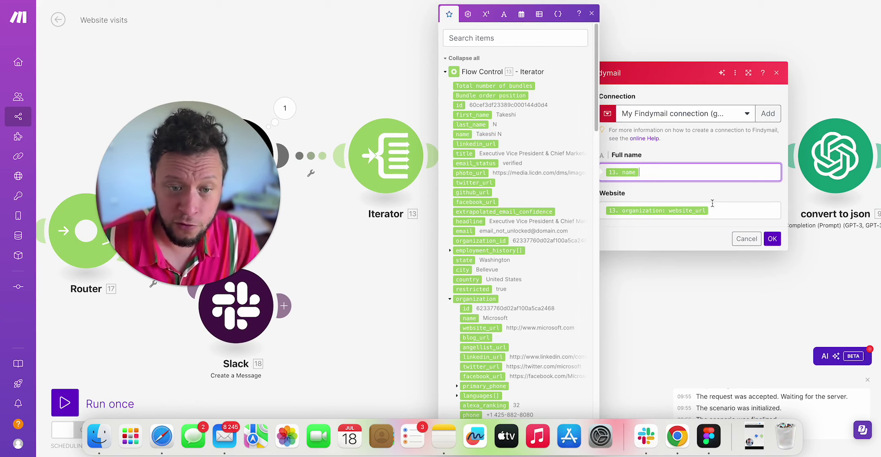
{"action": "left_click", "coordinate": [722, 205]}
{"action": "left_click", "coordinate": [772, 239]}
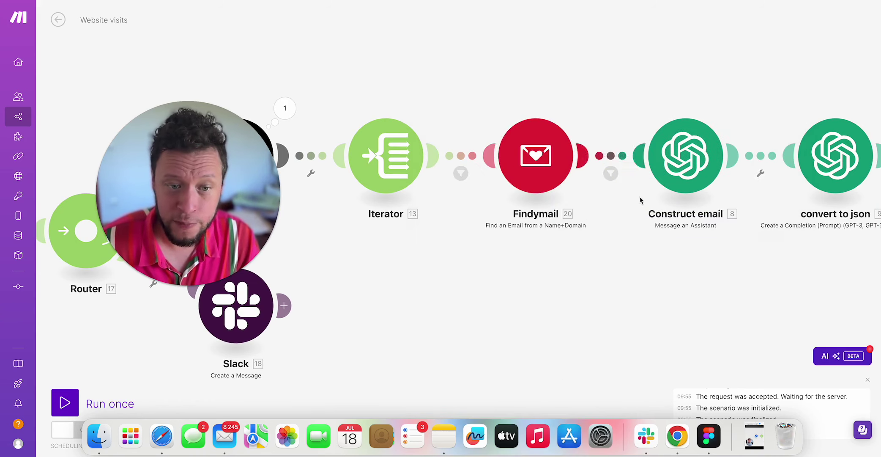
Run only Findymail with a test contact name and website_url upfish.co.
{"action": "right_click", "coordinate": [532, 156]}
{"action": "left_click", "coordinate": [558, 173]}
{"action": "left_click", "coordinate": [649, 166]}
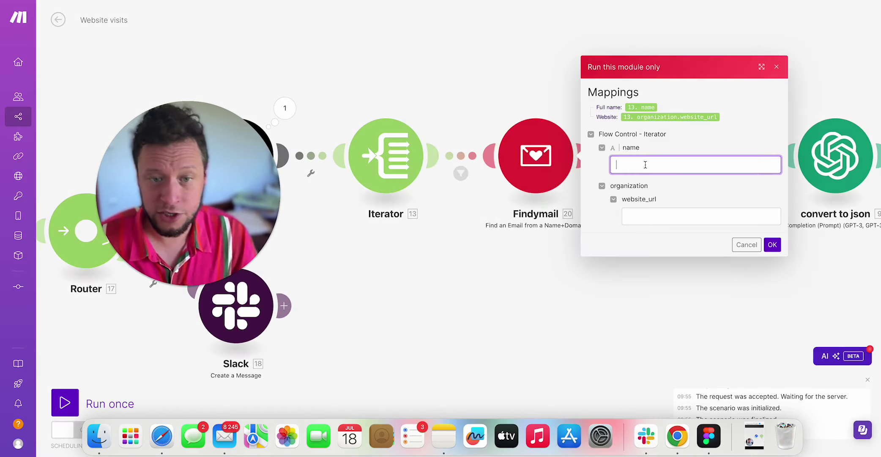
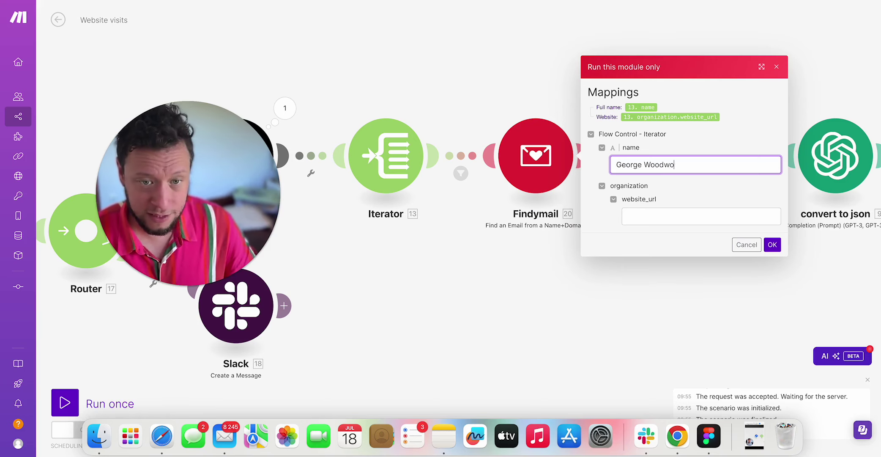
{"action": "key", "text": "Tab"}
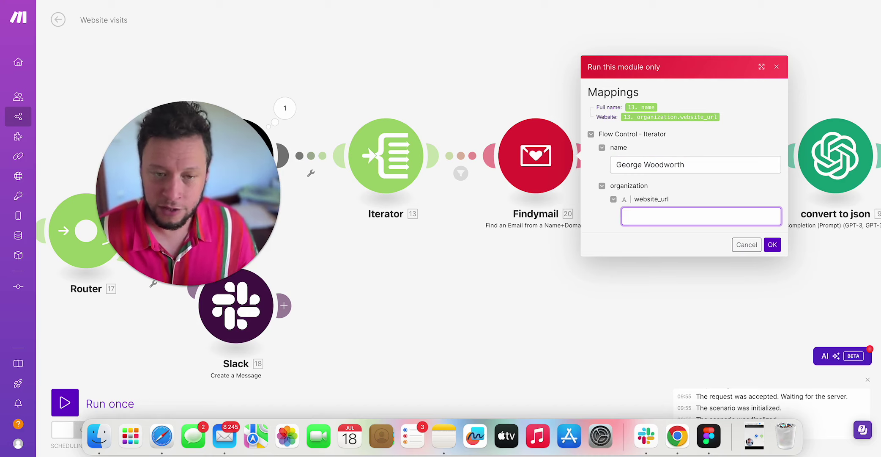
{"action": "type", "text": "upfish.co"}
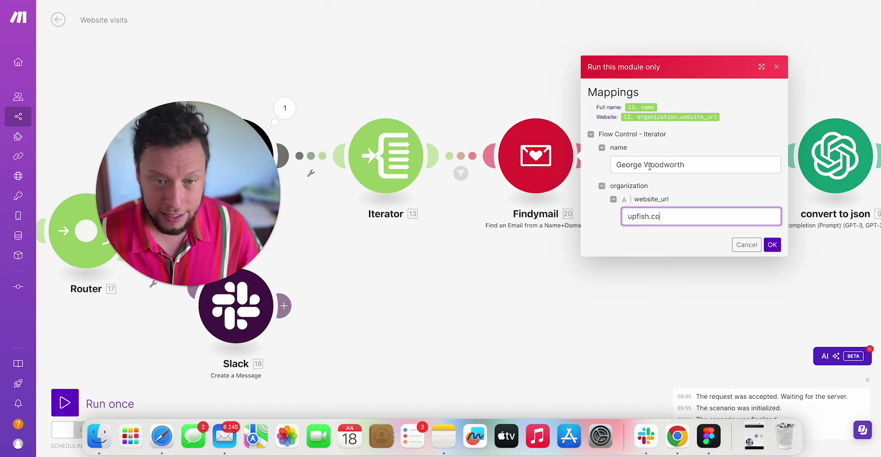
{"action": "left_click", "coordinate": [772, 244]}
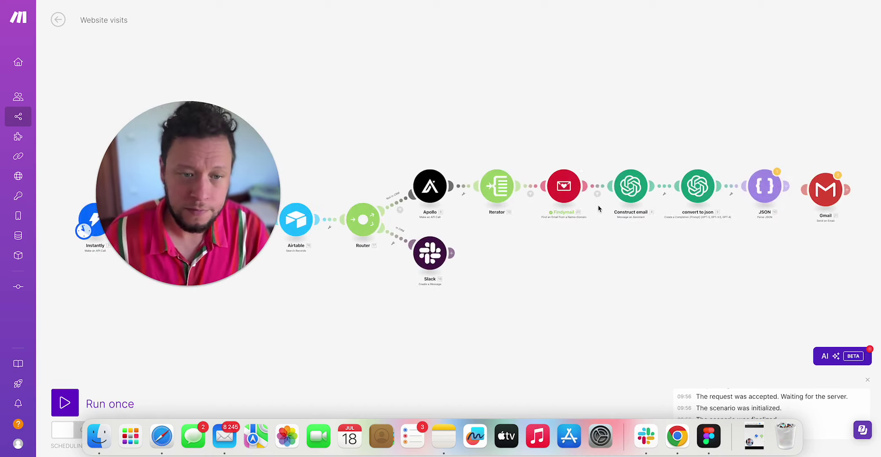
Inspect Findymail's output: contact name, domain, linkedin_url, job title and found email.
{"action": "left_click", "coordinate": [584, 162]}
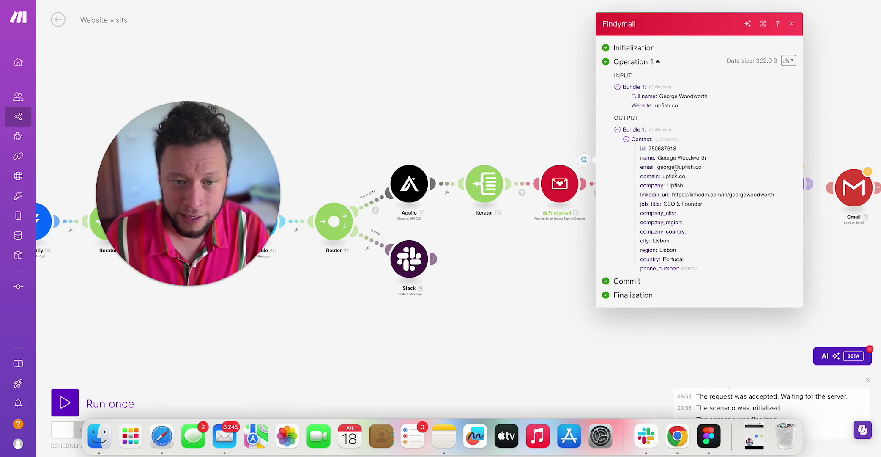
{"action": "left_click_drag", "start_coordinate": [666, 156], "coordinate": [713, 168]}
{"action": "double_click", "coordinate": [675, 175]}
{"action": "double_click", "coordinate": [697, 193]}
{"action": "double_click", "coordinate": [693, 204]}
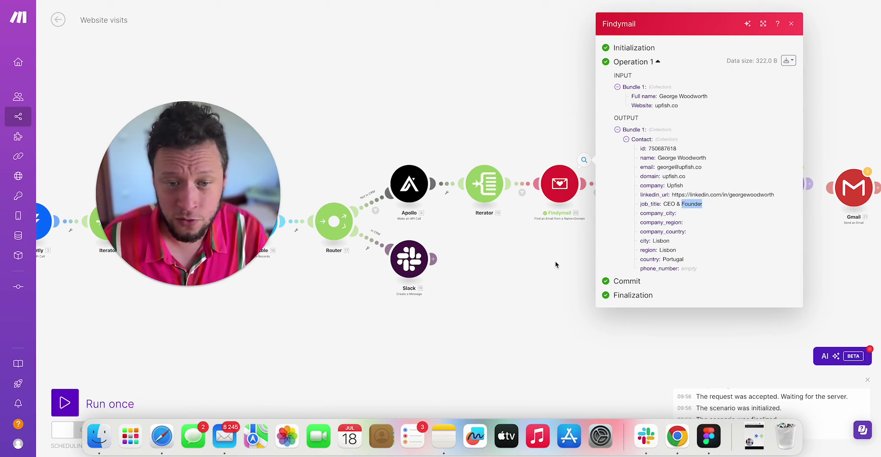
{"action": "triple_click", "coordinate": [678, 167]}
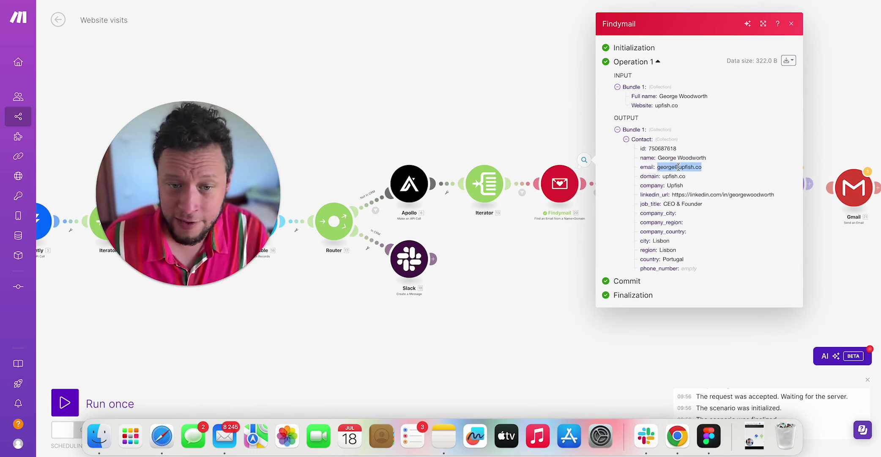
Close Findymail's output and check the email-exists filter before Construct email.
{"action": "left_click", "coordinate": [521, 257]}
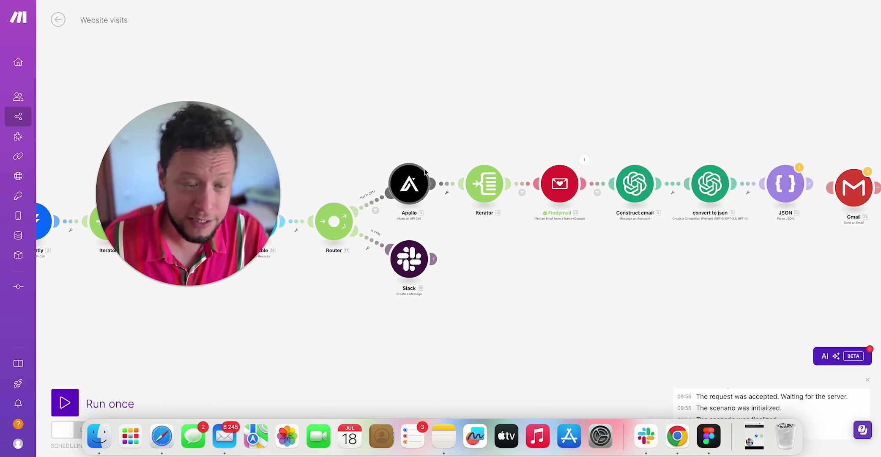
{"action": "scroll", "coordinate": [550, 250], "scroll_direction": "right", "scroll_amount": 3}
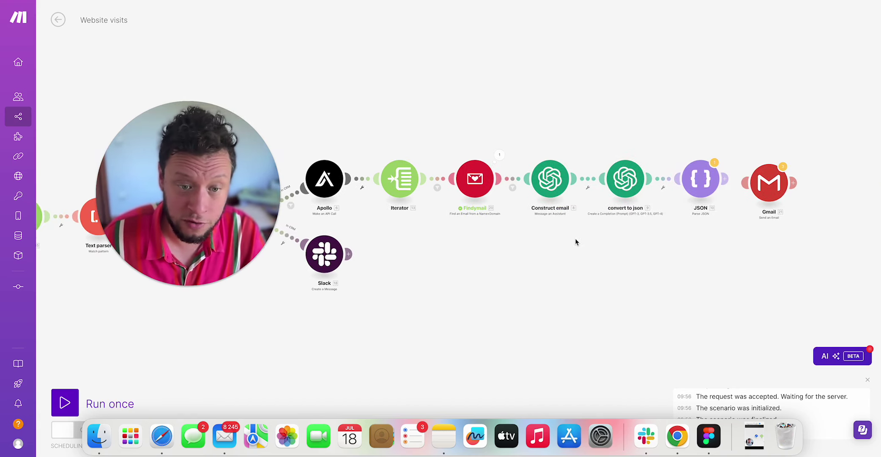
{"action": "left_click", "coordinate": [513, 188]}
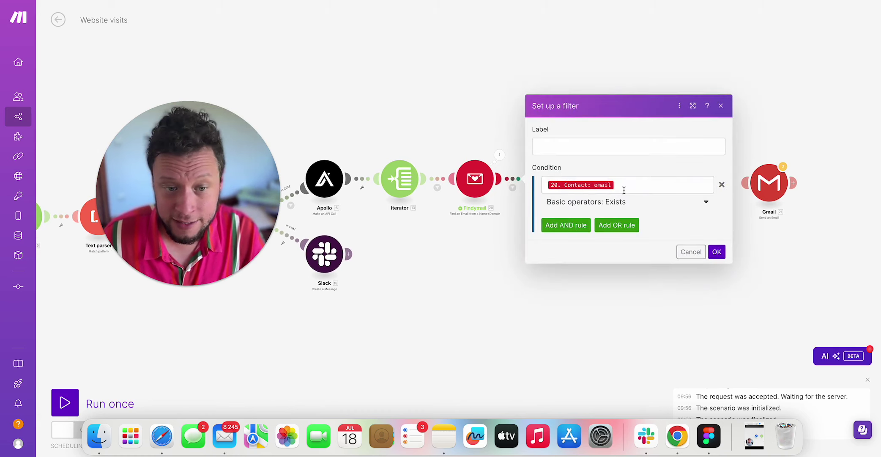
{"action": "left_click", "coordinate": [512, 268]}
{"action": "scroll", "coordinate": [512, 268], "scroll_direction": "right", "scroll_amount": 2}
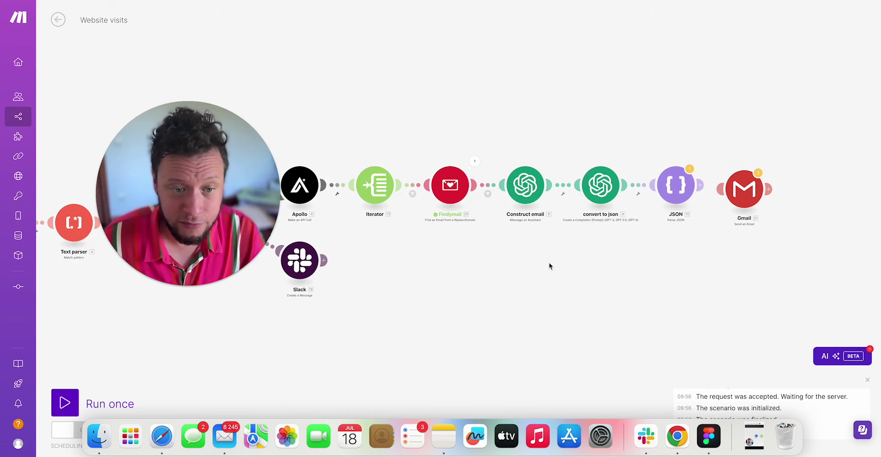
Open Construct email and review its Message prompt beside the mappable outputs.
{"action": "left_click", "coordinate": [531, 193]}
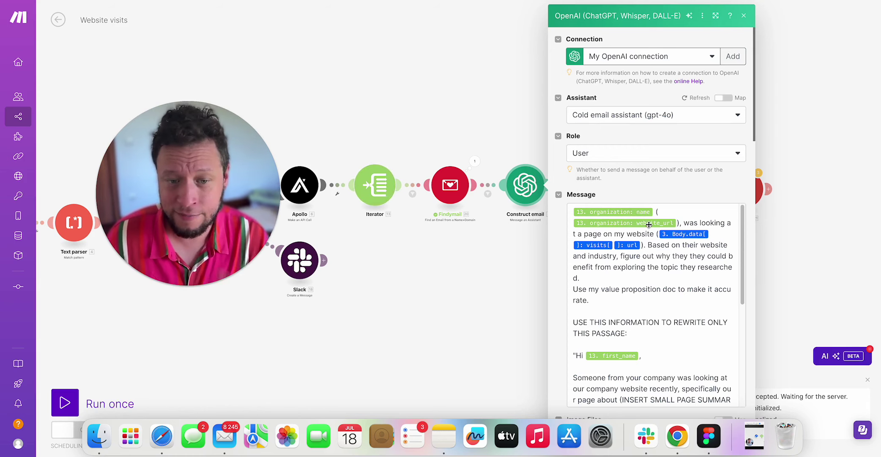
{"action": "left_click", "coordinate": [628, 284]}
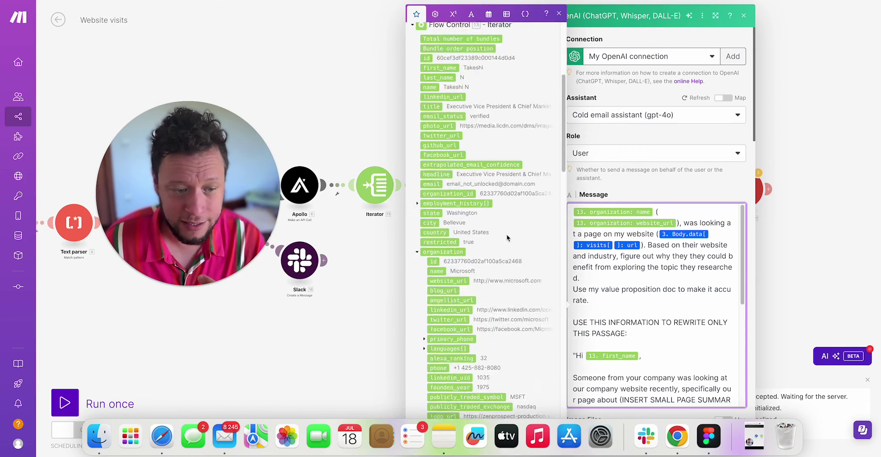
{"action": "scroll", "coordinate": [507, 237], "scroll_direction": "down", "scroll_amount": 5}
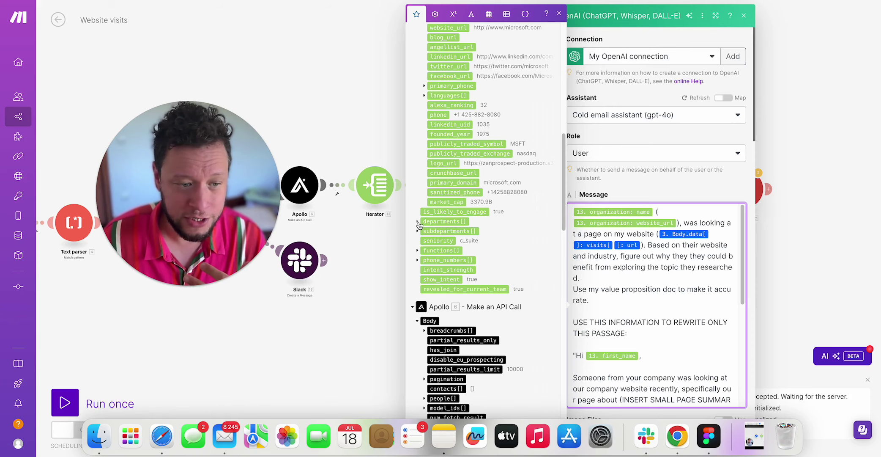
{"action": "scroll", "coordinate": [423, 220], "scroll_direction": "up", "scroll_amount": 3}
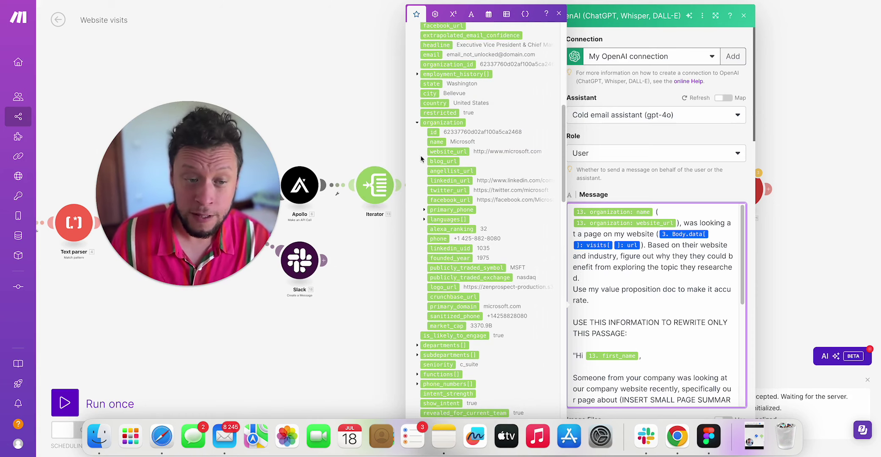
{"action": "left_click", "coordinate": [559, 13]}
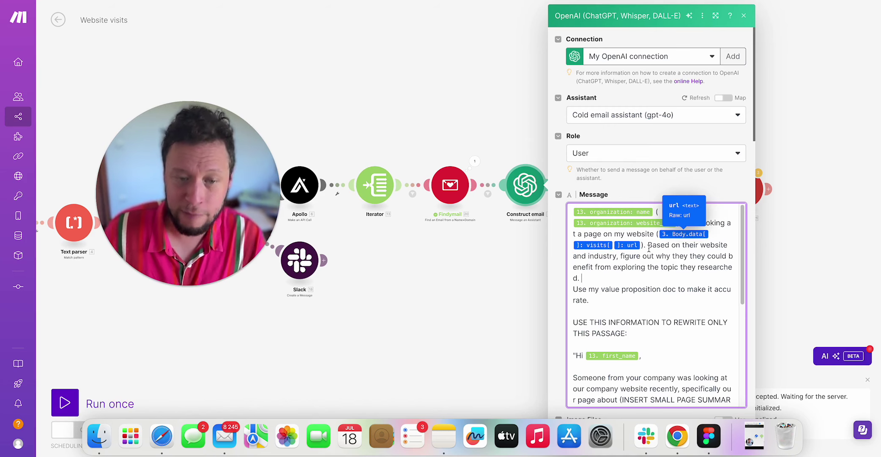
{"action": "left_click", "coordinate": [648, 246]}
{"action": "scroll", "coordinate": [468, 241], "scroll_direction": "down", "scroll_amount": 4}
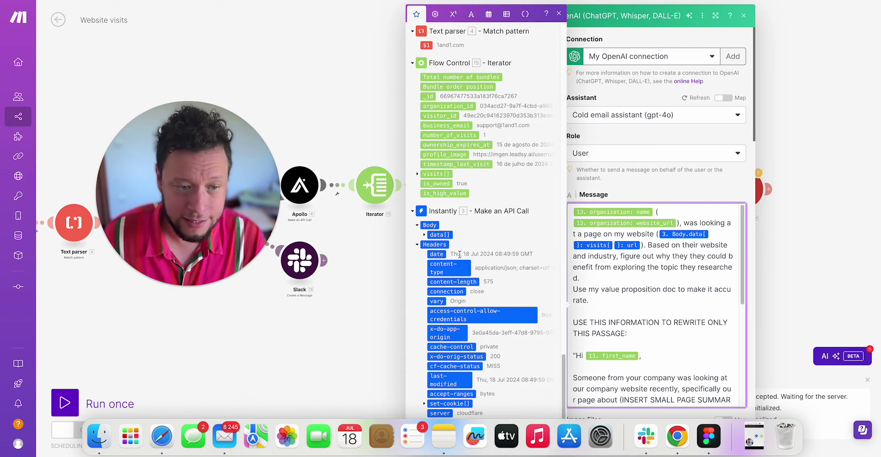
{"action": "left_click", "coordinate": [707, 289]}
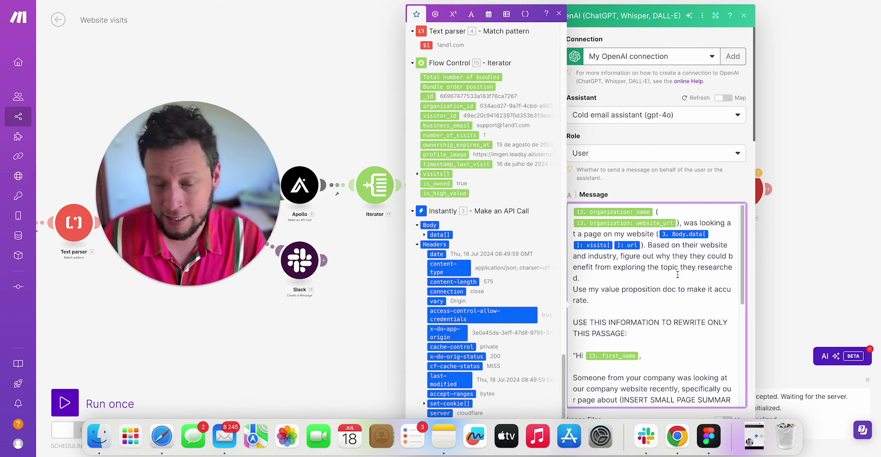
{"action": "left_click", "coordinate": [559, 13]}
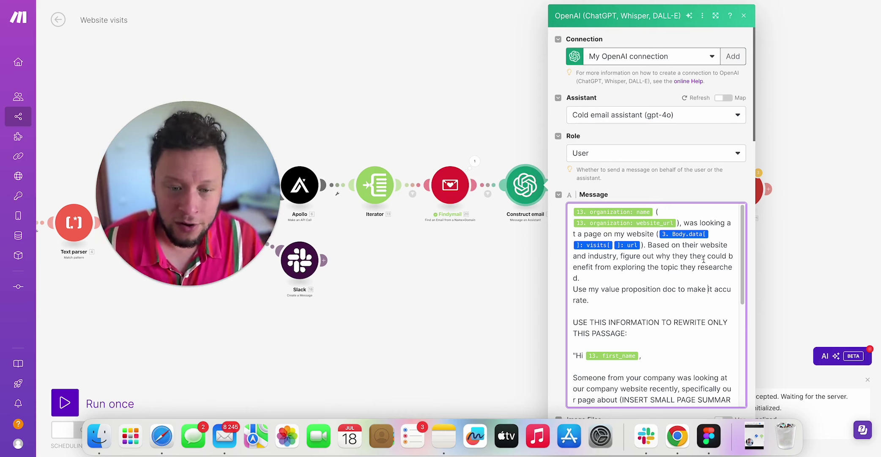
Read through the prompt's call-to-action paragraph and JSON output instructions.
{"action": "left_click", "coordinate": [690, 244]}
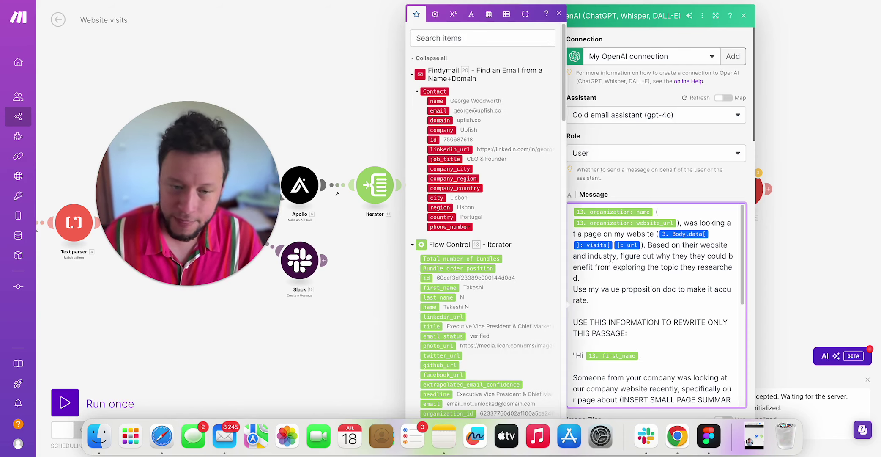
{"action": "left_click_drag", "start_coordinate": [660, 256], "coordinate": [656, 269]}
{"action": "double_click", "coordinate": [654, 267]}
{"action": "scroll", "coordinate": [650, 269], "scroll_direction": "down", "scroll_amount": 3}
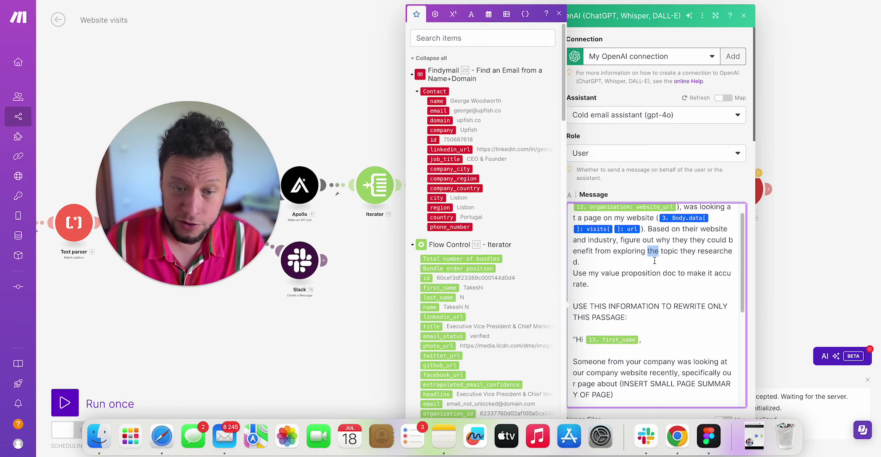
{"action": "scroll", "coordinate": [637, 260], "scroll_direction": "down", "scroll_amount": 1}
{"action": "left_click", "coordinate": [636, 261]}
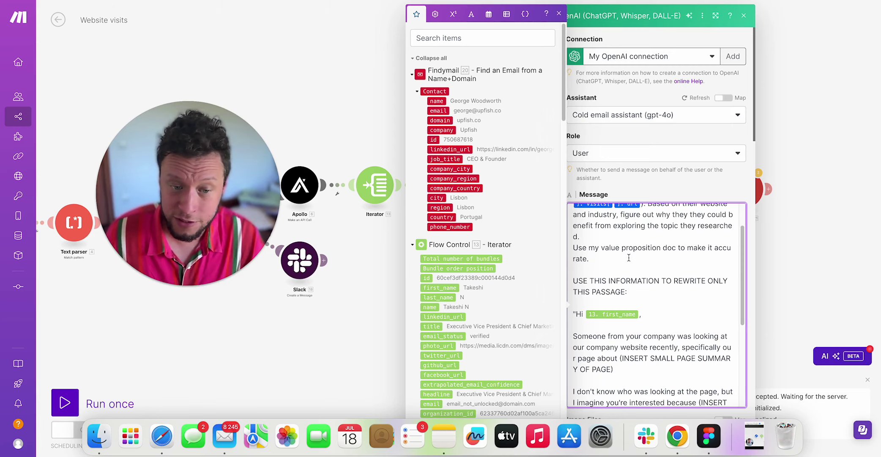
{"action": "scroll", "coordinate": [629, 257], "scroll_direction": "down", "scroll_amount": 5}
{"action": "scroll", "coordinate": [617, 256], "scroll_direction": "up", "scroll_amount": 2}
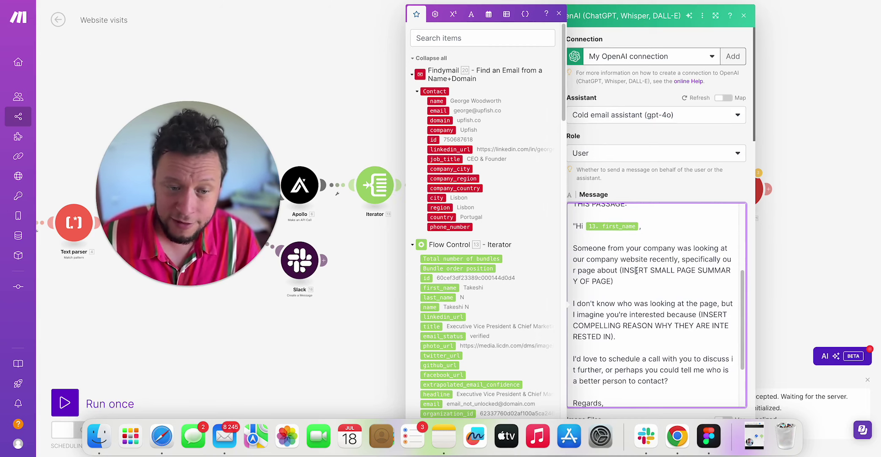
{"action": "scroll", "coordinate": [636, 270], "scroll_direction": "down", "scroll_amount": 2}
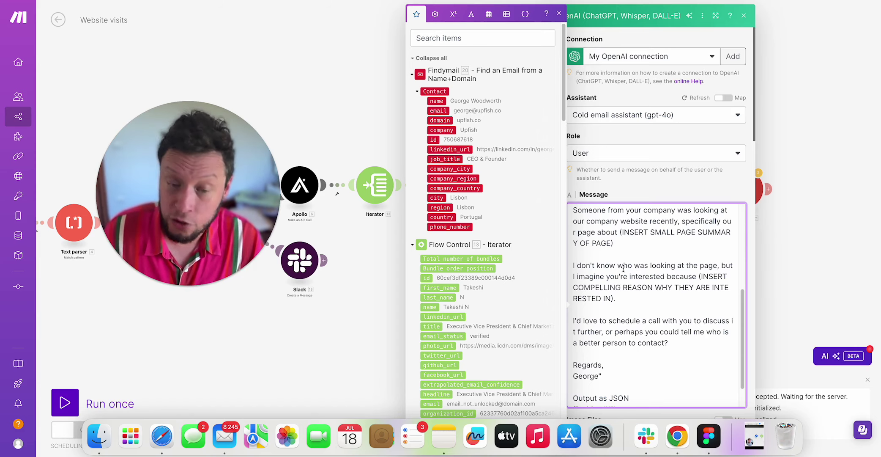
{"action": "scroll", "coordinate": [623, 268], "scroll_direction": "down", "scroll_amount": 2}
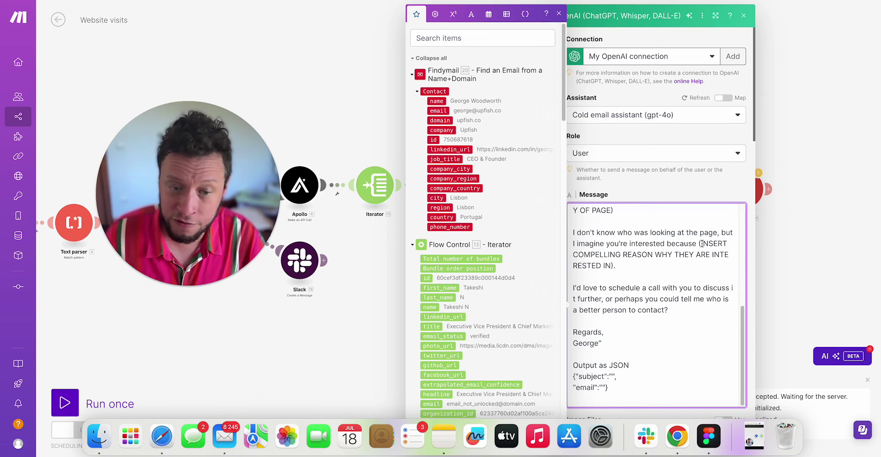
{"action": "triple_click", "coordinate": [649, 288]}
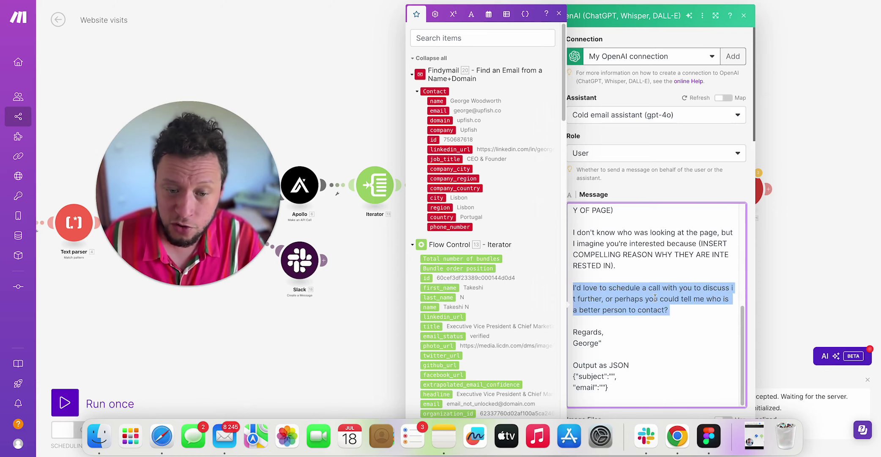
{"action": "left_click", "coordinate": [654, 299]}
{"action": "scroll", "coordinate": [660, 311], "scroll_direction": "down", "scroll_amount": 1}
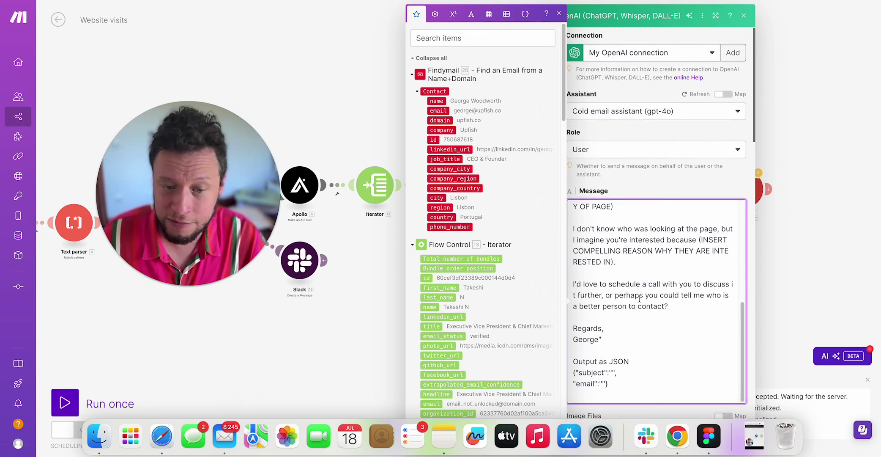
{"action": "scroll", "coordinate": [625, 296], "scroll_direction": "down", "scroll_amount": 3}
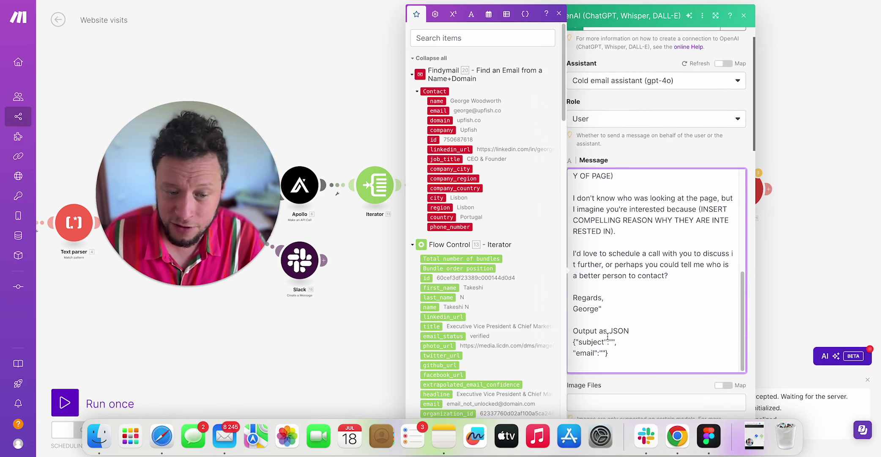
{"action": "left_click_drag", "start_coordinate": [578, 331], "coordinate": [629, 355]}
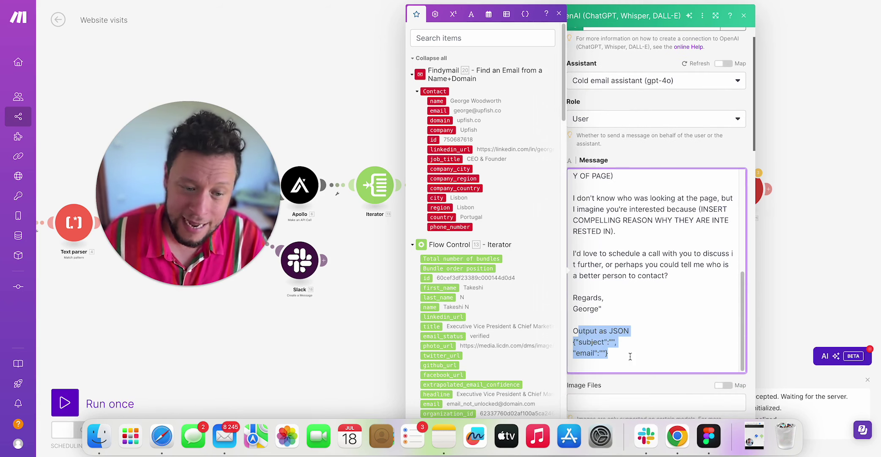
{"action": "left_click", "coordinate": [826, 306]}
Edit the convert to json message content to request subject and email keys, then save.
{"action": "left_click", "coordinate": [586, 193]}
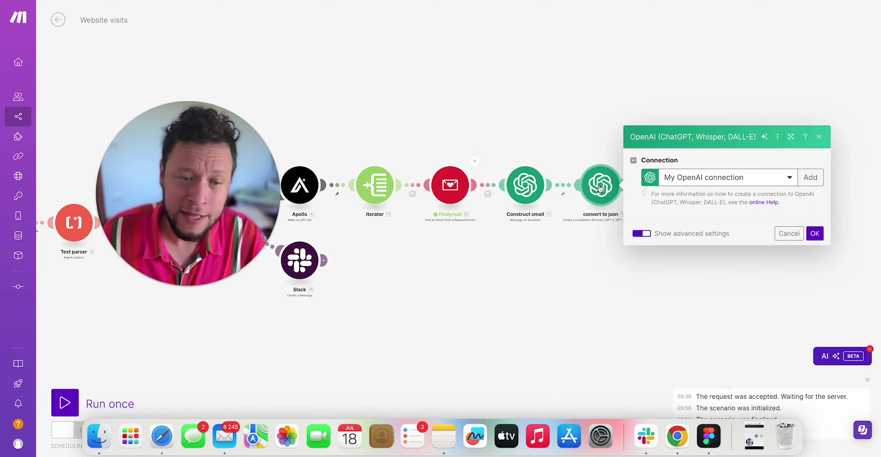
{"action": "left_click_drag", "start_coordinate": [696, 257], "coordinate": [749, 269]}
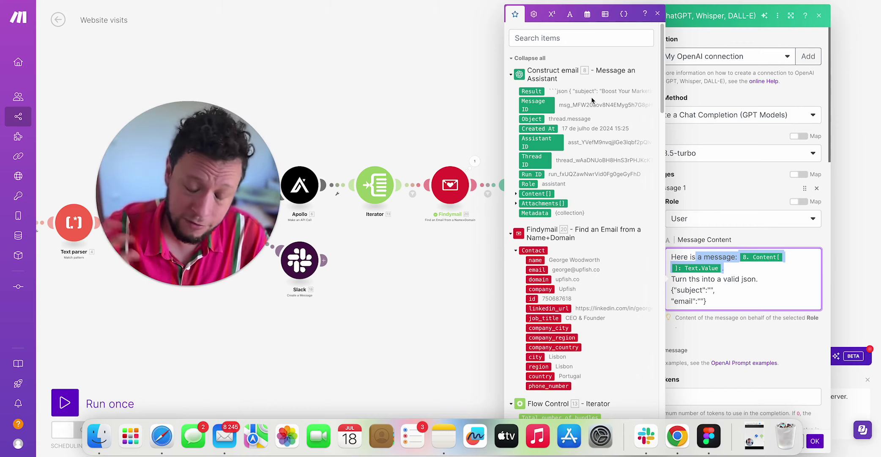
{"action": "left_click", "coordinate": [717, 178]}
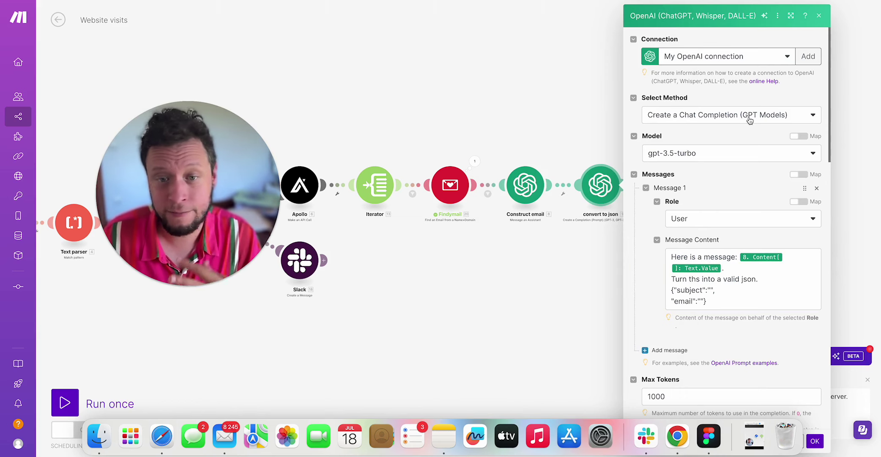
{"action": "left_click", "coordinate": [719, 253]}
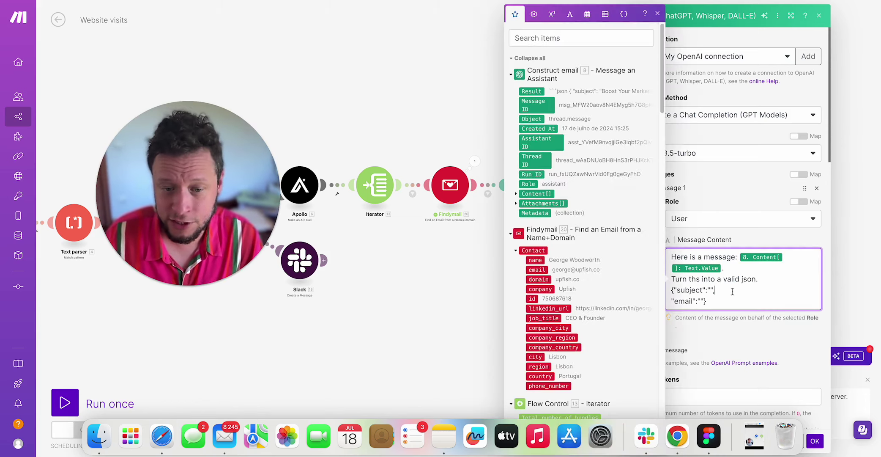
{"action": "left_click_drag", "start_coordinate": [695, 290], "coordinate": [713, 292]}
{"action": "left_click", "coordinate": [685, 299]}
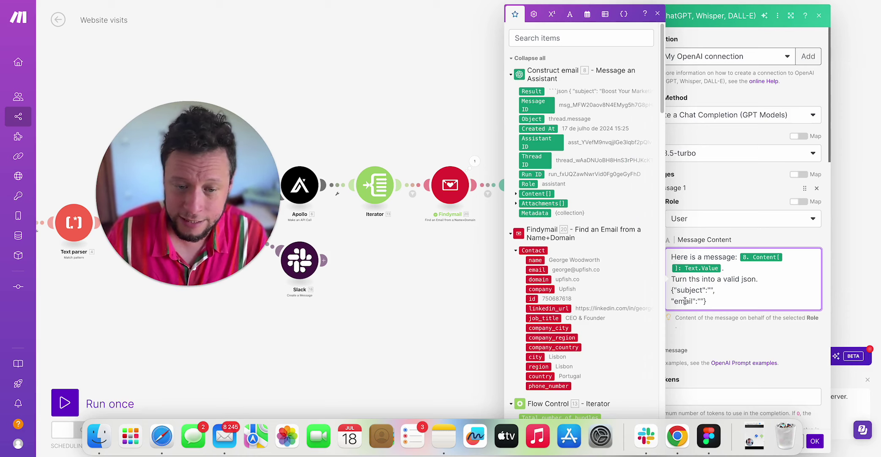
{"action": "left_click", "coordinate": [815, 444]}
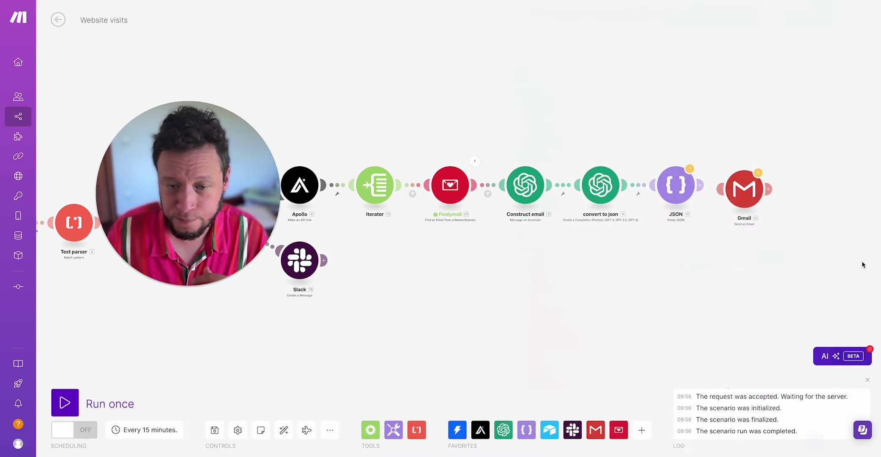
Verify the JSON parser's JSON string mapping and link it to the Gmail step.
{"action": "left_click", "coordinate": [685, 186]}
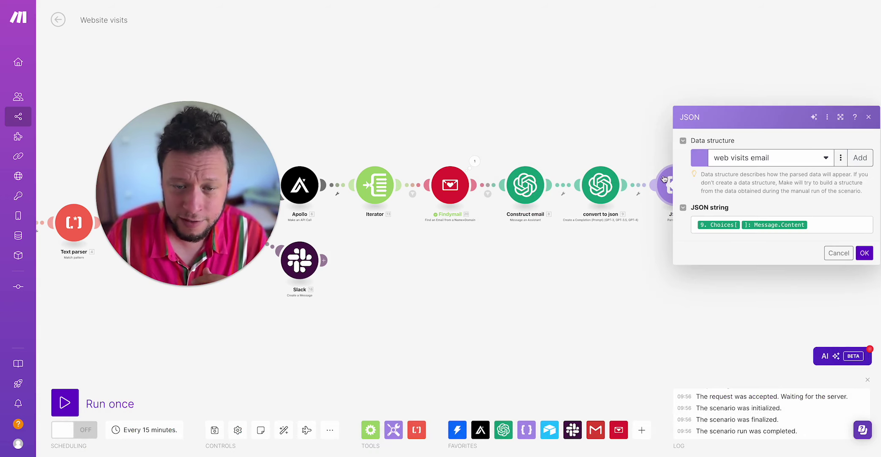
{"action": "left_click", "coordinate": [832, 225]}
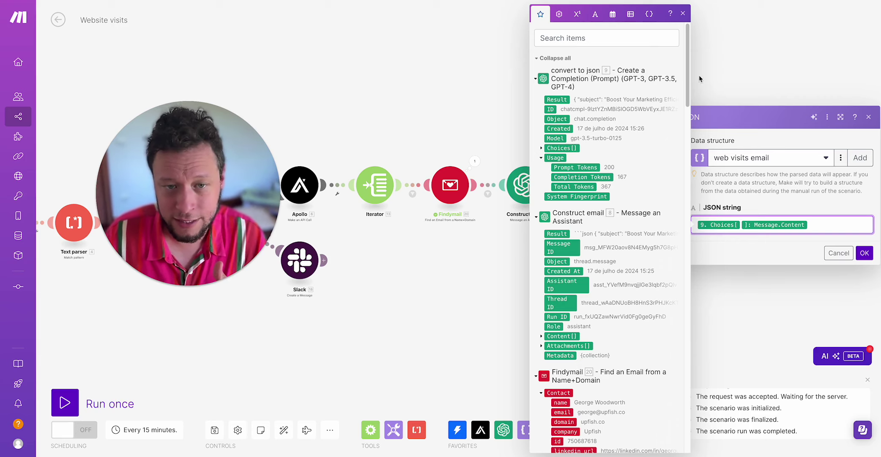
{"action": "left_click", "coordinate": [753, 350]}
{"action": "left_click_drag", "start_coordinate": [744, 190], "coordinate": [747, 192]}
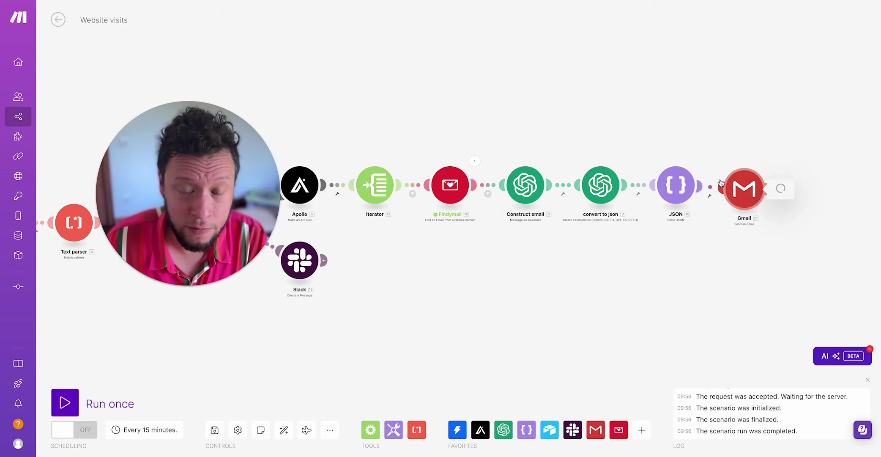
{"action": "left_click", "coordinate": [747, 193]}
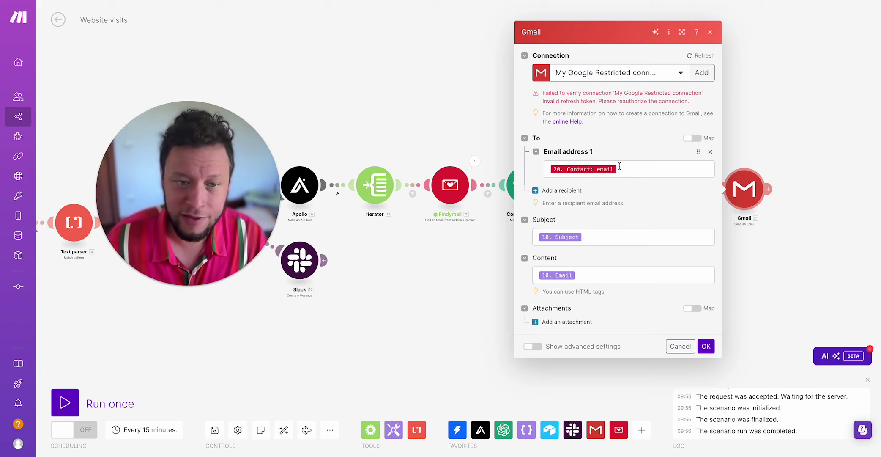
{"action": "left_click", "coordinate": [649, 168]}
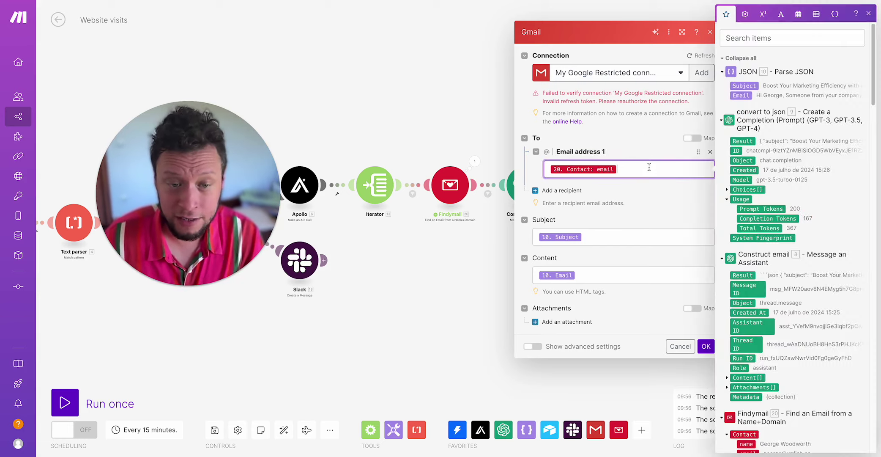
{"action": "left_click", "coordinate": [653, 178]}
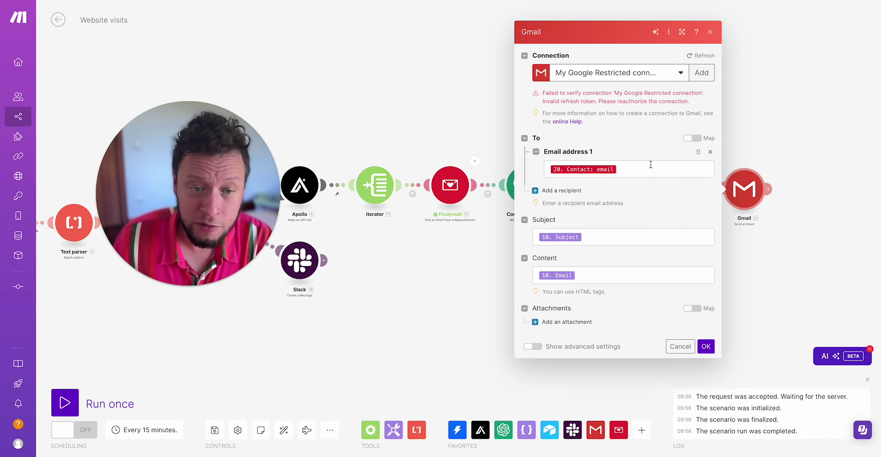
{"action": "left_click", "coordinate": [651, 164]}
{"action": "scroll", "coordinate": [761, 148], "scroll_direction": "down", "scroll_amount": 10}
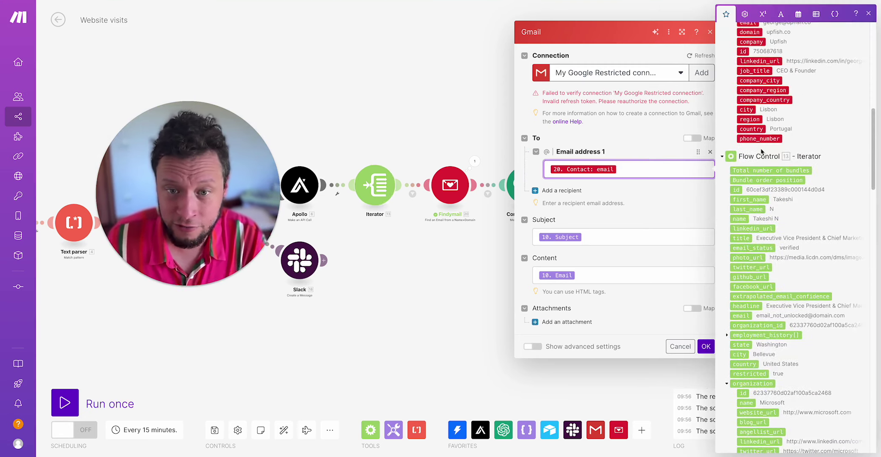
{"action": "scroll", "coordinate": [760, 148], "scroll_direction": "up", "scroll_amount": 5}
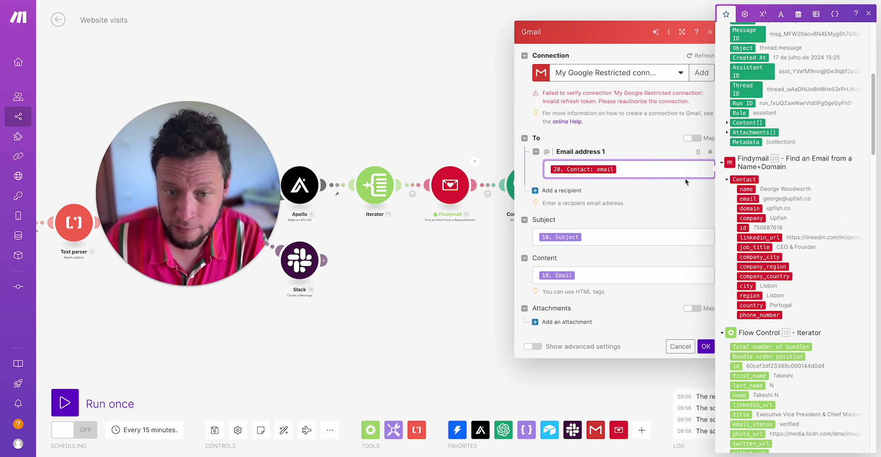
{"action": "left_click", "coordinate": [588, 254]}
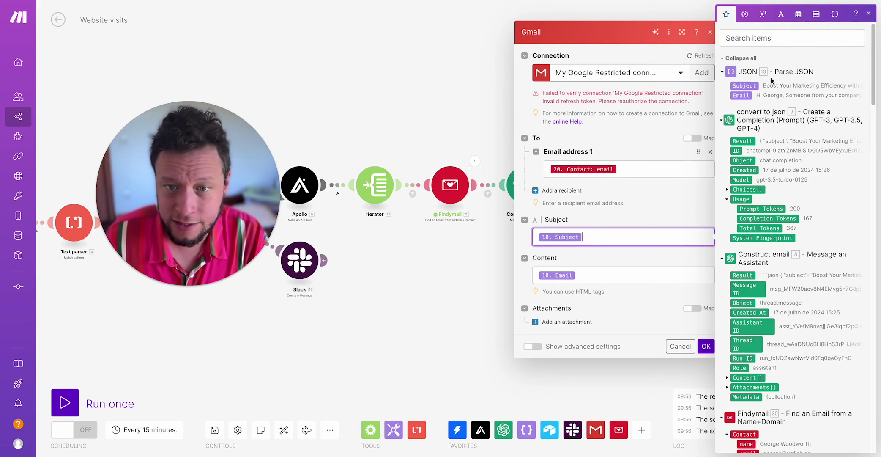
{"action": "left_click", "coordinate": [604, 271]}
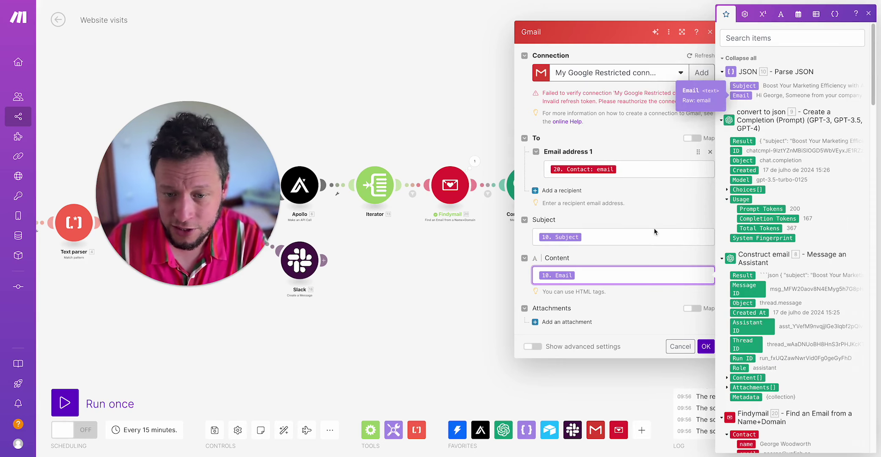
{"action": "left_click", "coordinate": [705, 345]}
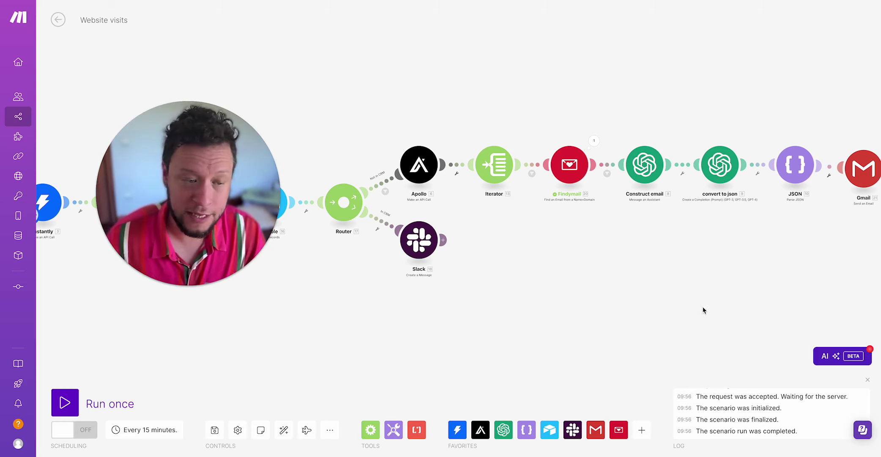
Pan across the scenario from the email-building modules through Gmail back to the Instantly trigger.
{"action": "scroll", "coordinate": [681, 309], "scroll_direction": "left", "scroll_amount": 6}
{"action": "left_click_drag", "start_coordinate": [390, 272], "coordinate": [408, 292]}
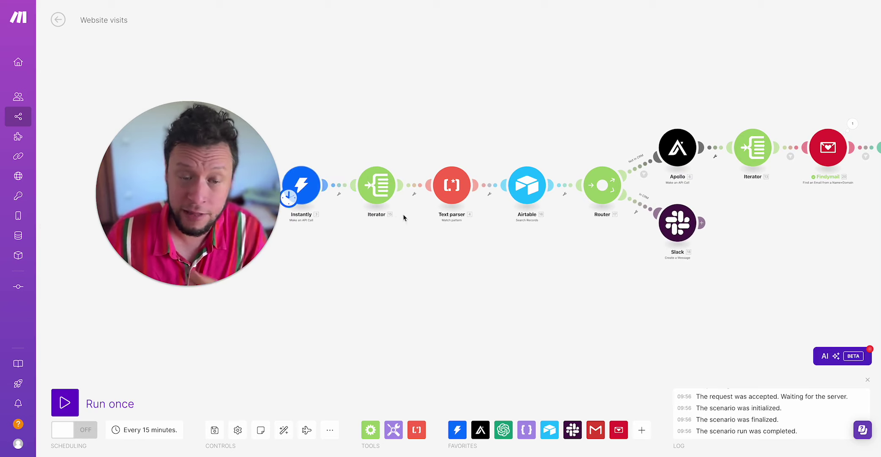
{"action": "left_click_drag", "start_coordinate": [580, 285], "coordinate": [409, 297]}
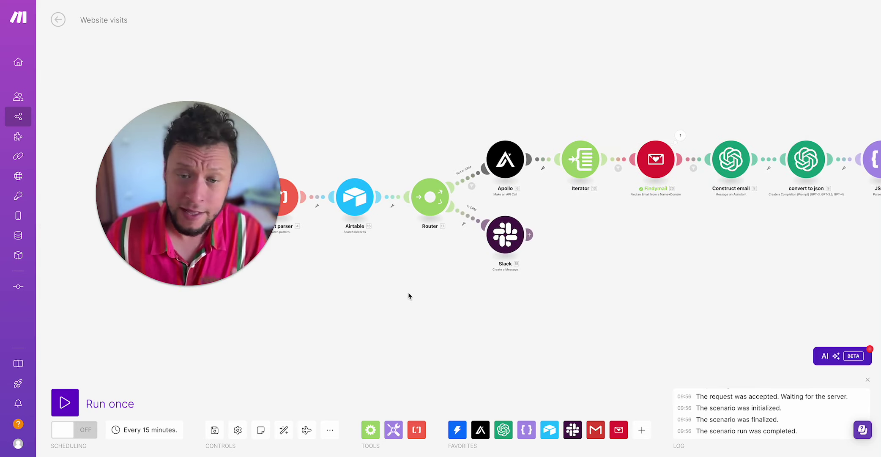
{"action": "scroll", "coordinate": [499, 345], "scroll_direction": "right", "scroll_amount": 3}
{"action": "scroll", "coordinate": [499, 344], "scroll_direction": "up", "scroll_amount": 1}
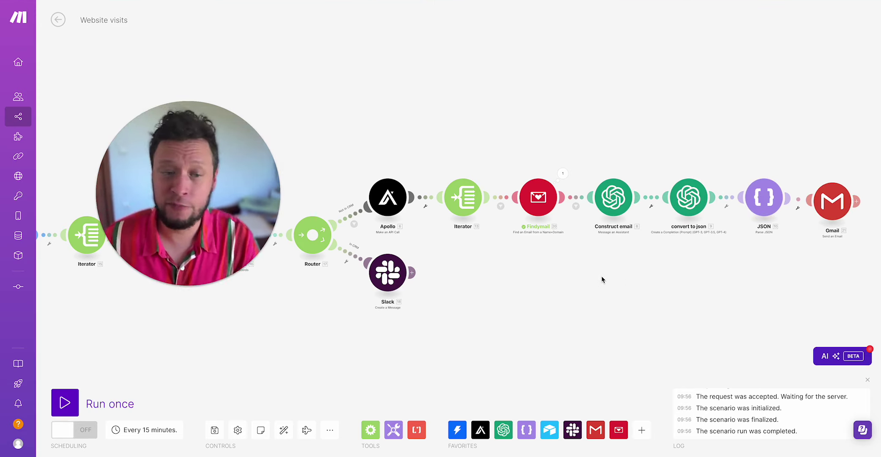
{"action": "left_click_drag", "start_coordinate": [518, 309], "coordinate": [612, 275]}
{"action": "scroll", "coordinate": [401, 230], "scroll_direction": "left", "scroll_amount": 5}
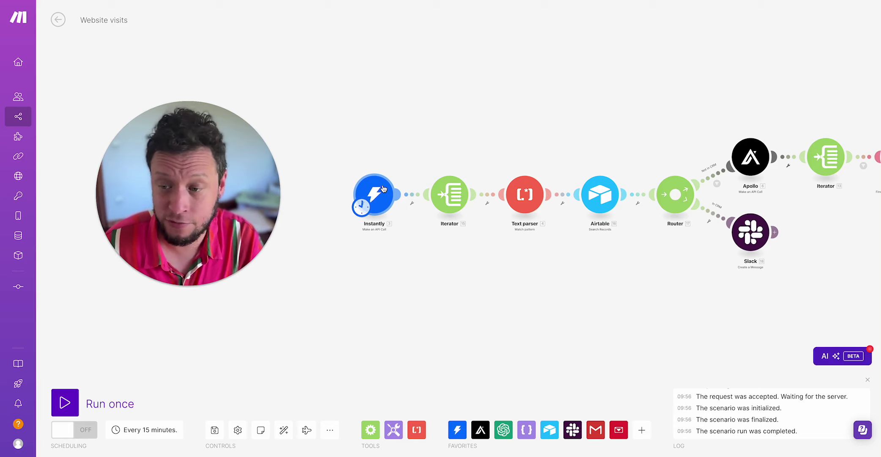
{"action": "left_click_drag", "start_coordinate": [686, 281], "coordinate": [433, 292]}
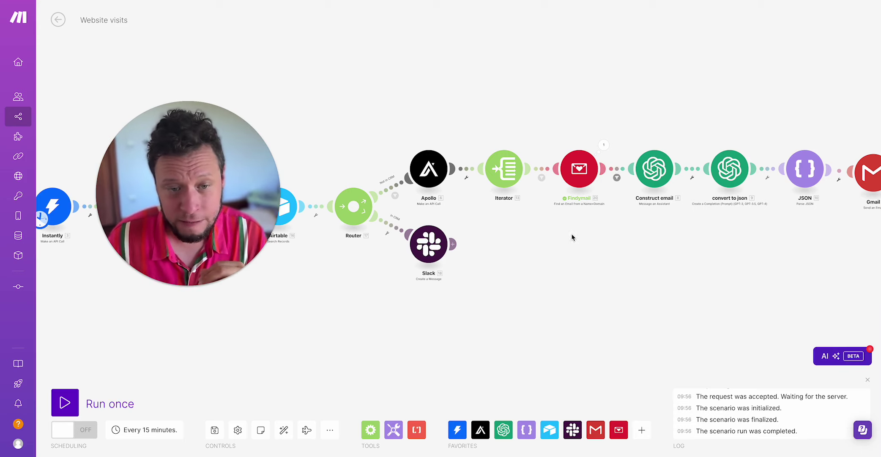
{"action": "left_click_drag", "start_coordinate": [356, 165], "coordinate": [532, 178]}
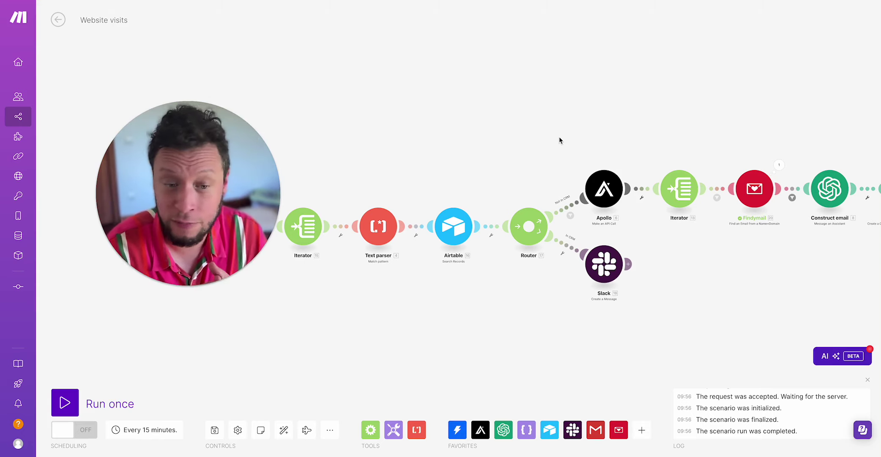
{"action": "left_click_drag", "start_coordinate": [559, 140], "coordinate": [713, 145]}
Run only the Instantly trigger module.
{"action": "right_click", "coordinate": [448, 233]}
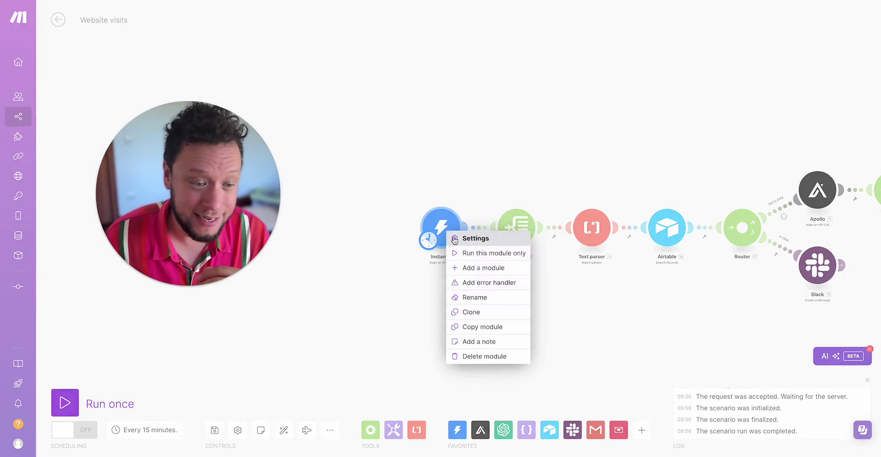
{"action": "left_click", "coordinate": [469, 252]}
{"action": "left_click_drag", "start_coordinate": [379, 309], "coordinate": [605, 313]}
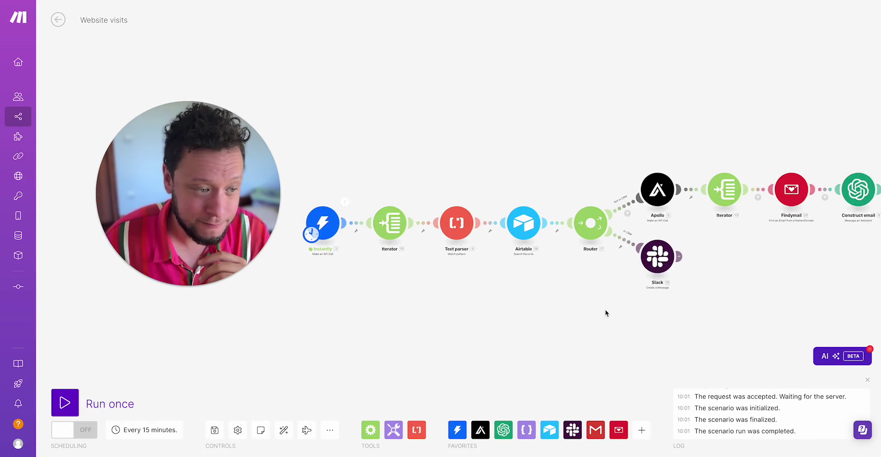
Inspect its output, expanding Body > data > 1 down to the visitor's business_email.
{"action": "left_click", "coordinate": [389, 198]}
{"action": "triple_click", "coordinate": [436, 238]}
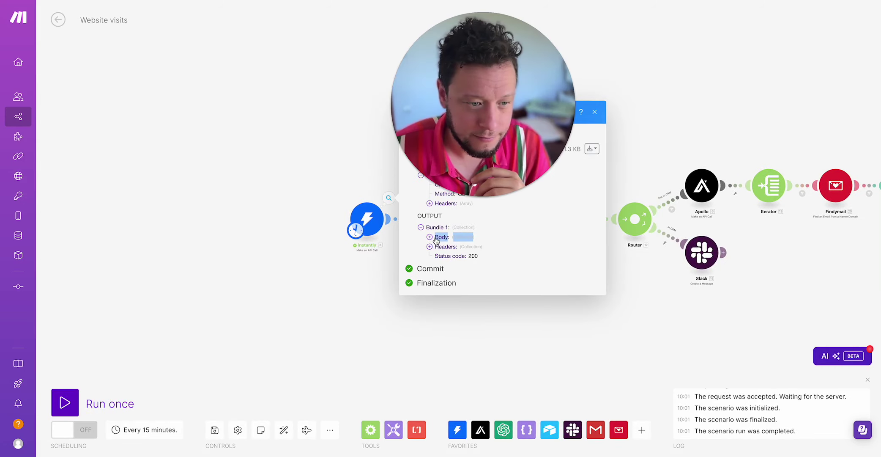
{"action": "left_click", "coordinate": [436, 238]}
{"action": "left_click", "coordinate": [443, 242]}
{"action": "left_click", "coordinate": [449, 249]}
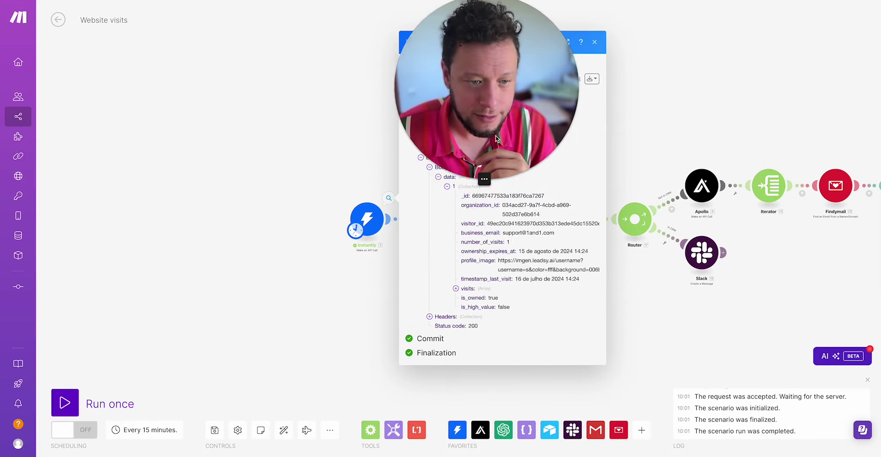
{"action": "triple_click", "coordinate": [527, 232]}
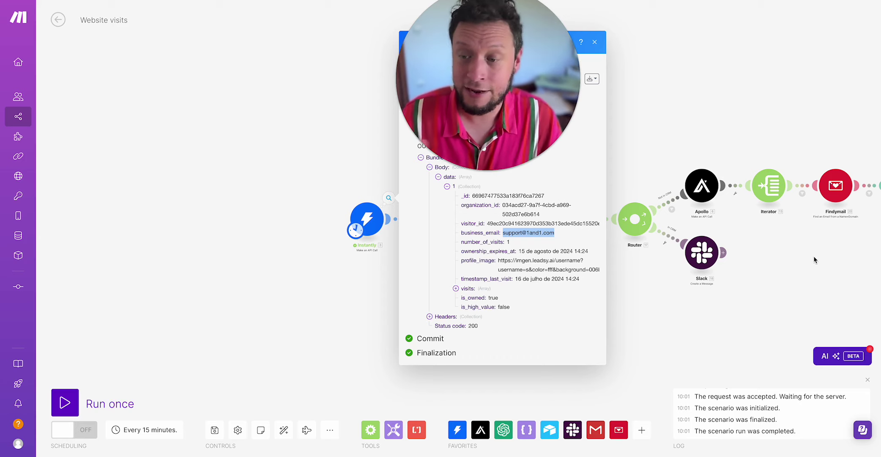
{"action": "left_click_drag", "start_coordinate": [692, 330], "coordinate": [676, 329]}
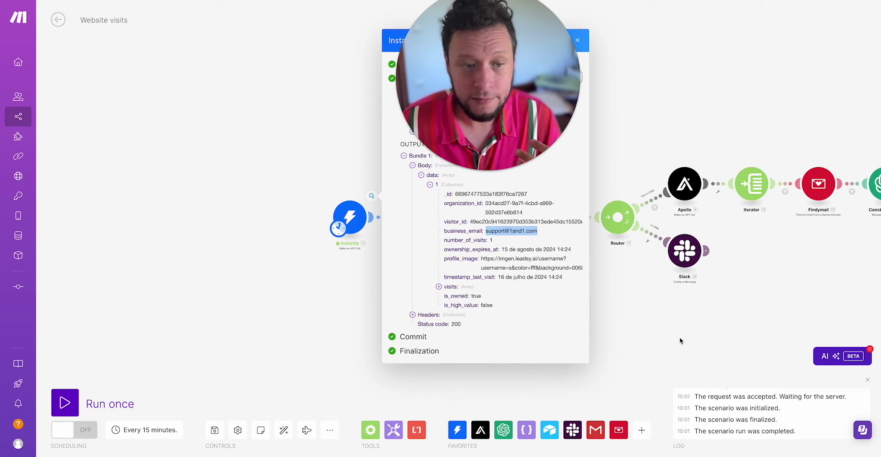
{"action": "left_click", "coordinate": [577, 40]}
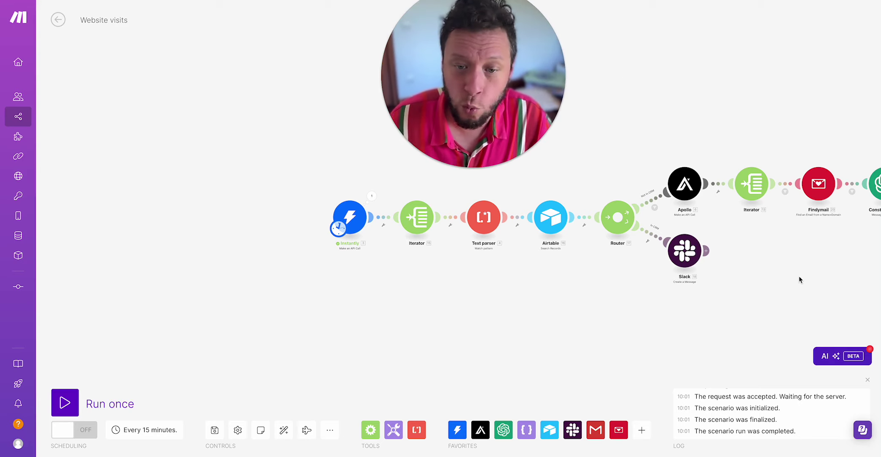
Reopen the Instantly output showing 1 visit, is_owned true and is_high_value false.
{"action": "left_click_drag", "start_coordinate": [799, 279], "coordinate": [753, 300]}
{"action": "left_click", "coordinate": [324, 218]}
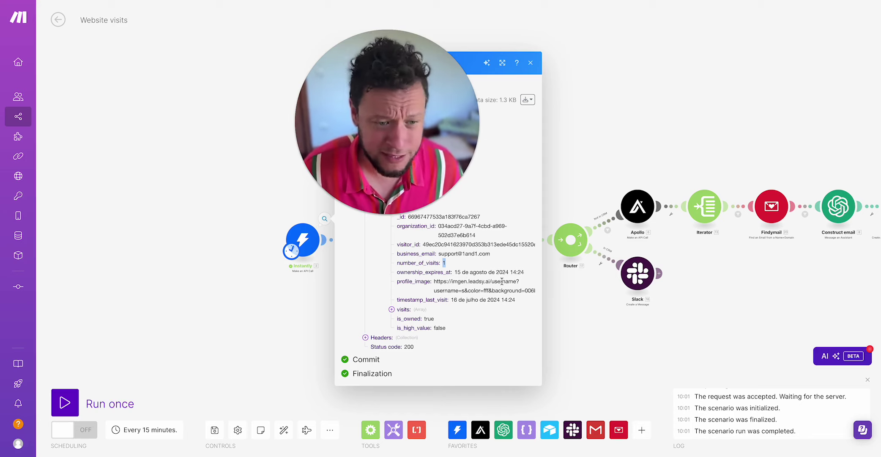
Close the Instantly output panel and pan to show the full Website visits chain, Instantly to Gmail.
{"action": "left_click", "coordinate": [535, 65]}
{"action": "left_click_drag", "start_coordinate": [545, 134], "coordinate": [366, 195]}
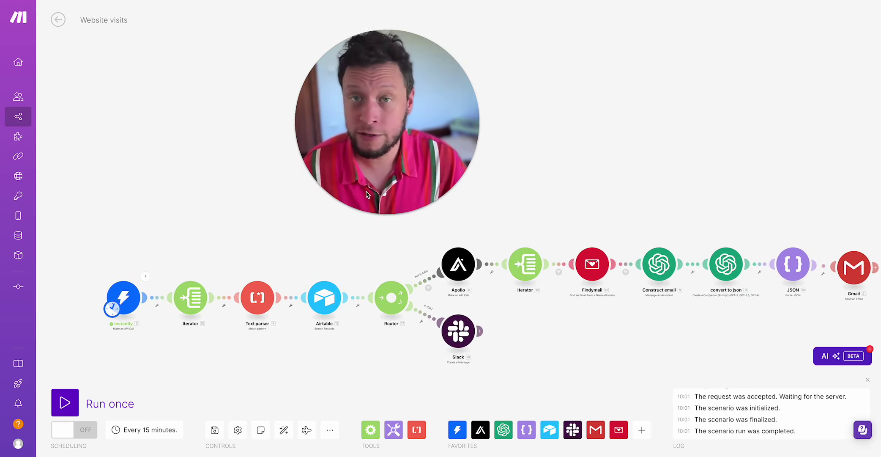